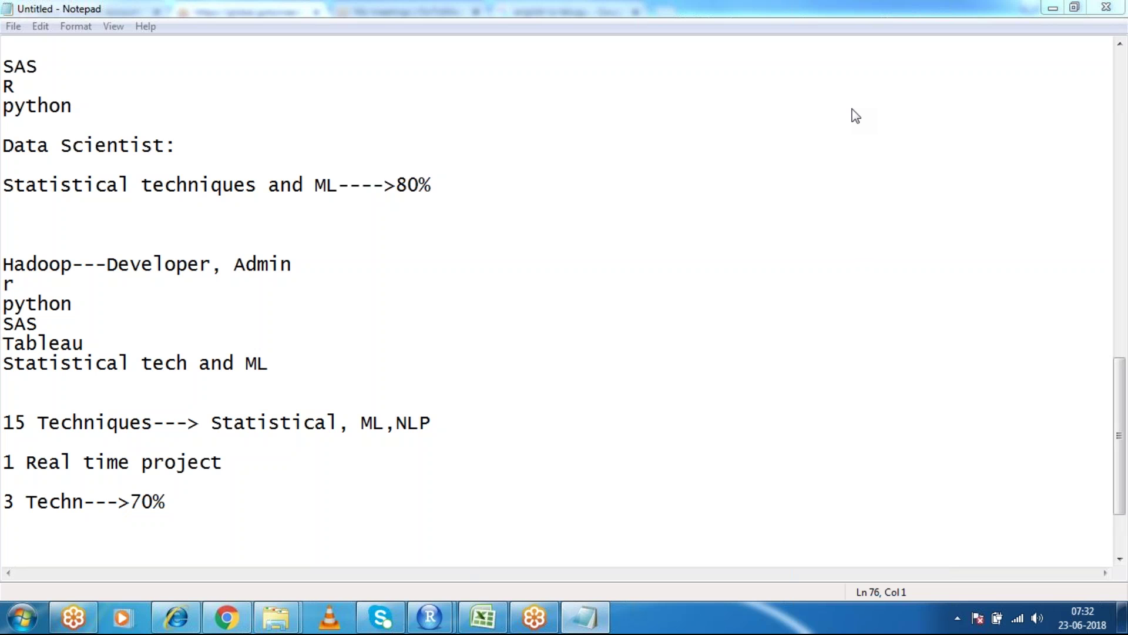
Switch to the Rcode folder window in File Explorer and go up to the root of New Volume (F:).
mouse_move(278, 625)
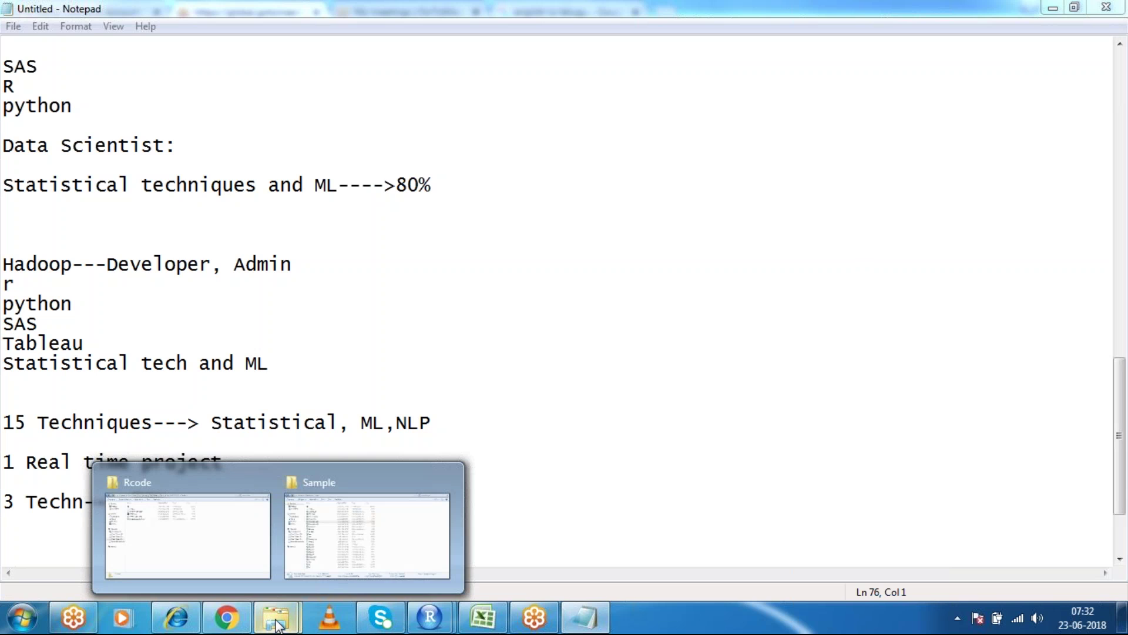
click(313, 551)
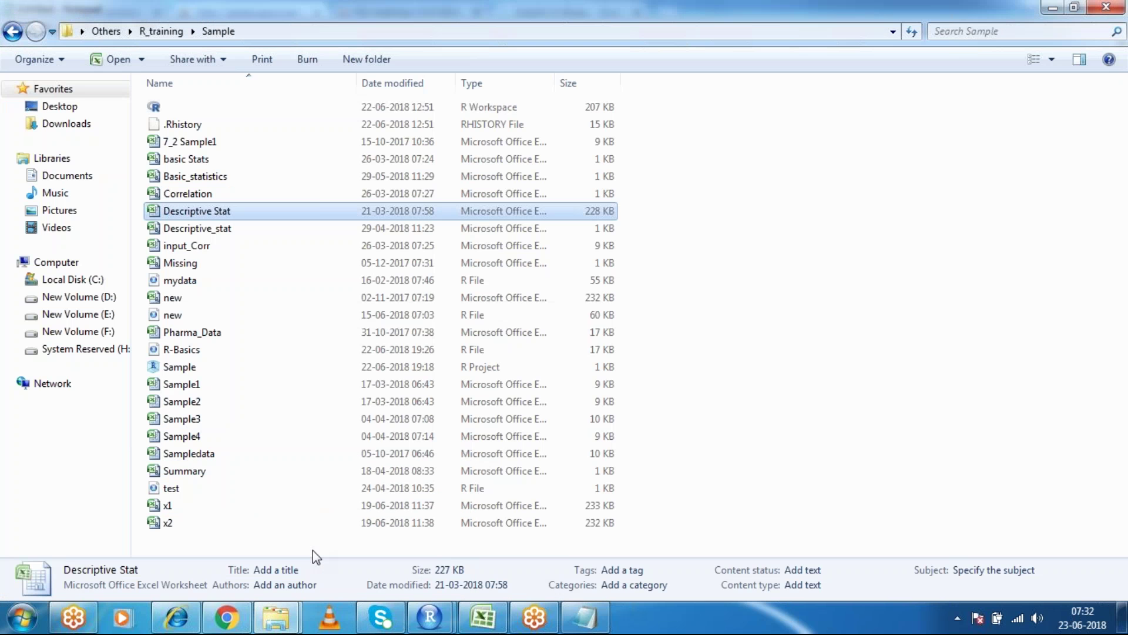
mouse_move(277, 618)
click(214, 563)
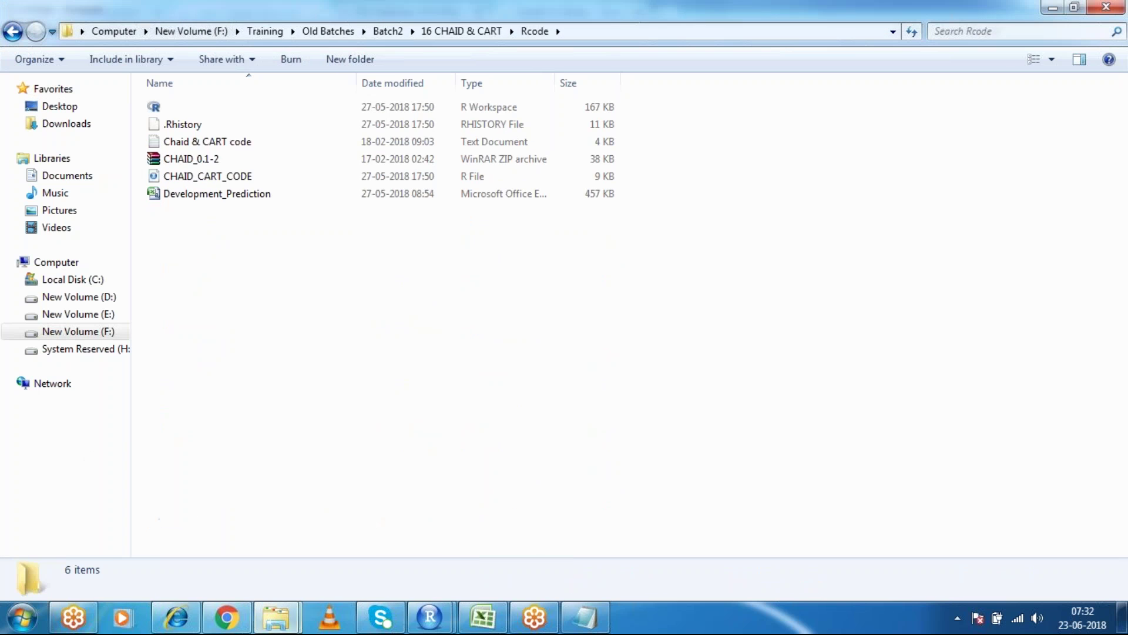
key(BackSpace)
key(BackSpace)
key(BackSpace)
key(BackSpace)
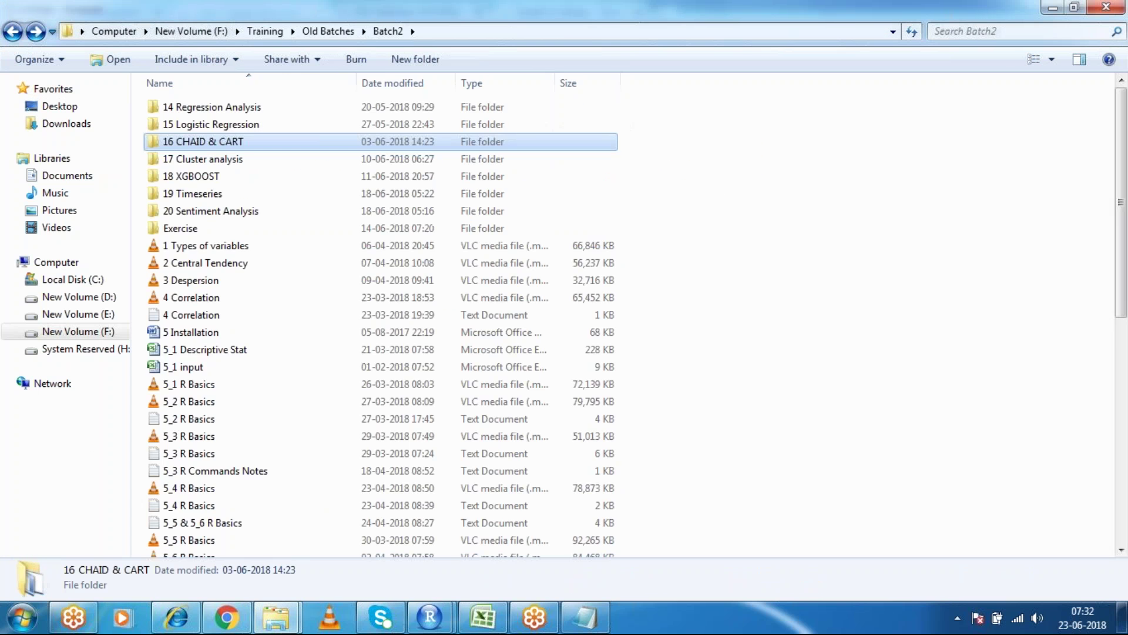
key(BackSpace)
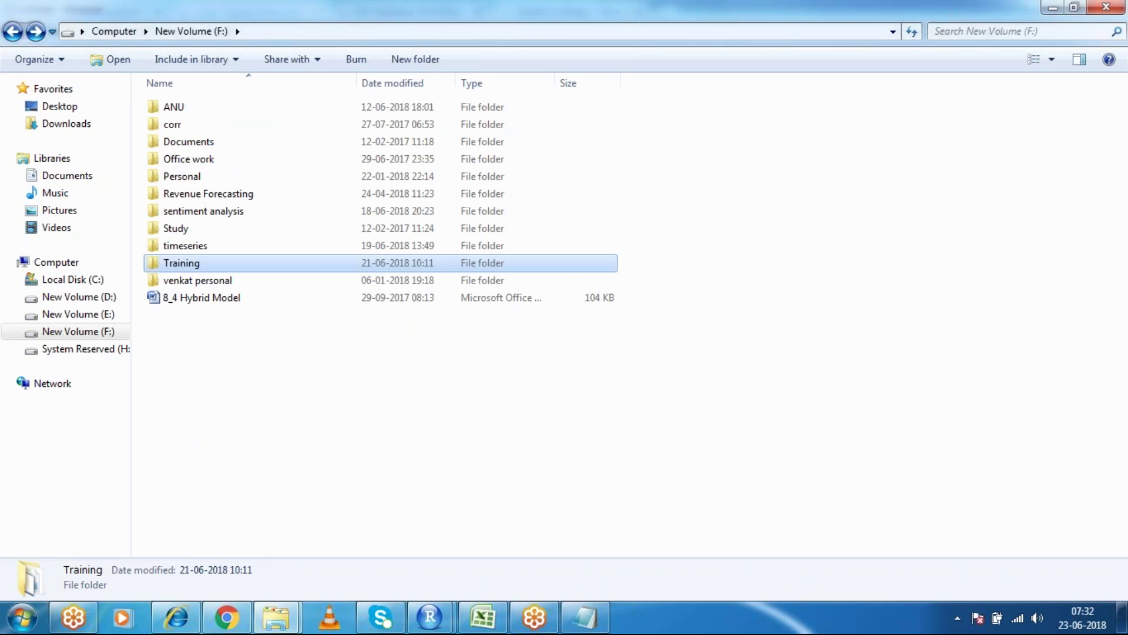
Open the input workbook from the timeseries folder in Excel.
click(197, 246)
double_click(197, 245)
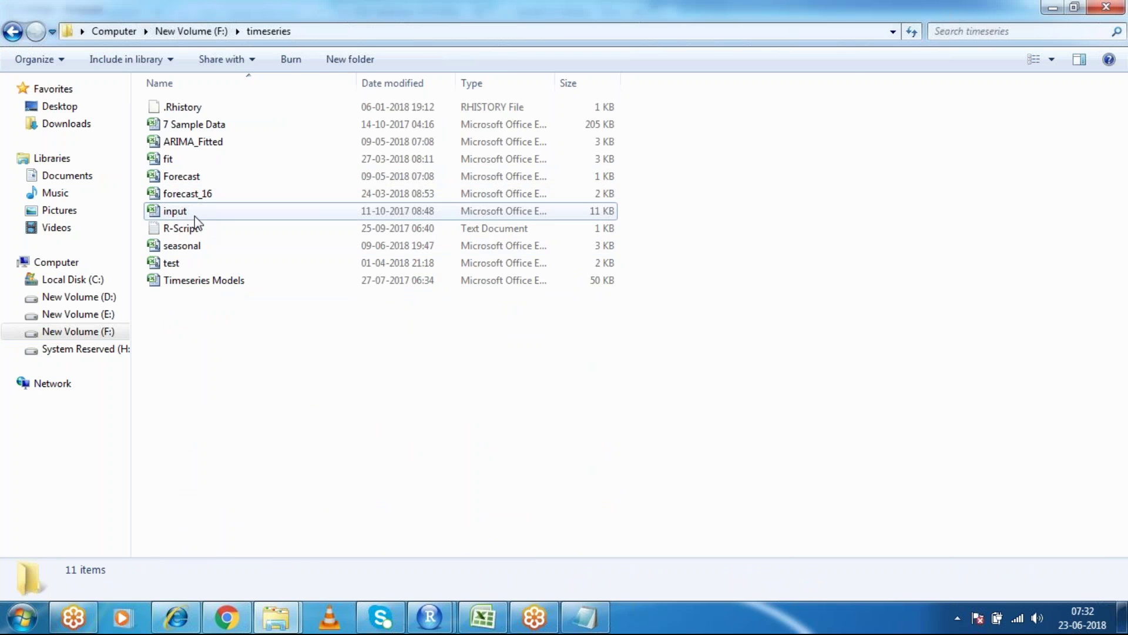
double_click(195, 215)
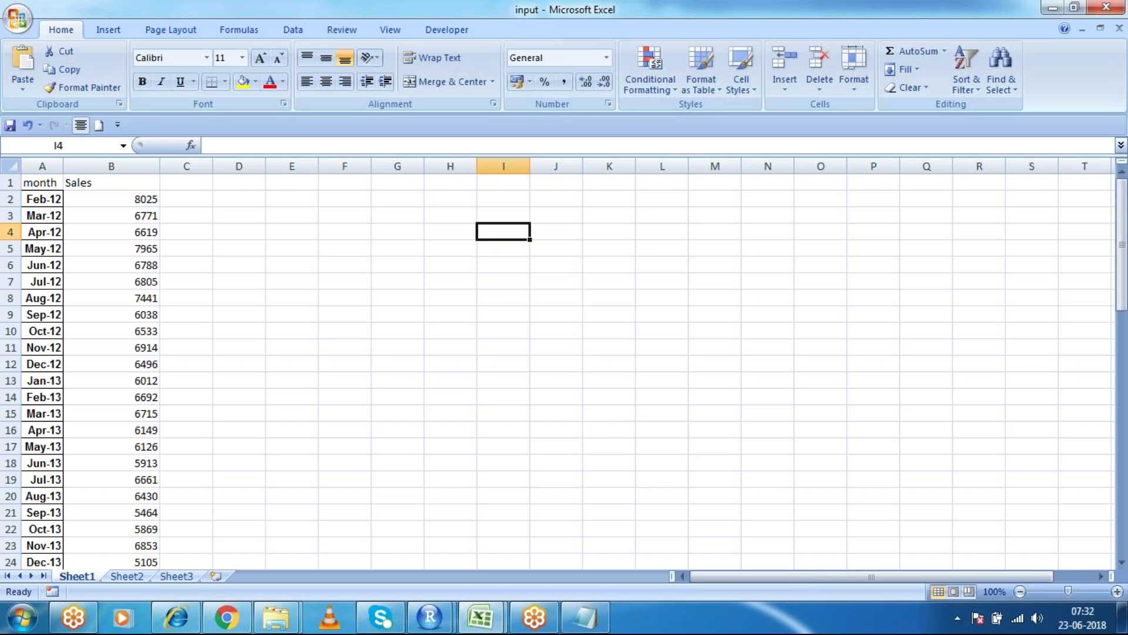
Enter the sample values 1000 in cell E2, 500 in E3 and 500 in F2.
click(50, 178)
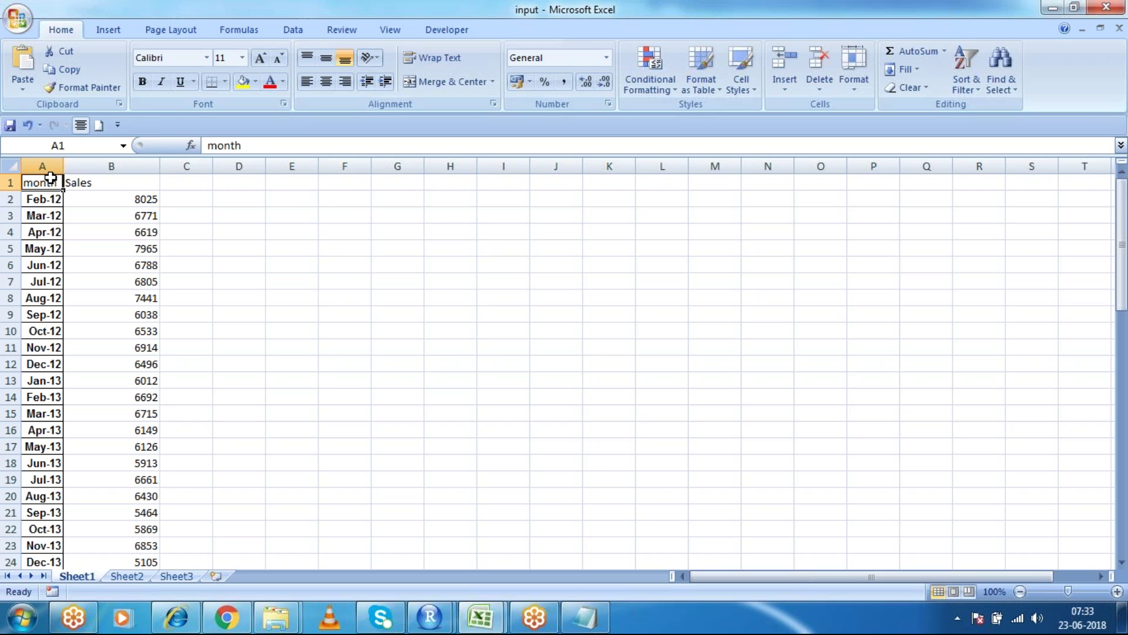
click(295, 206)
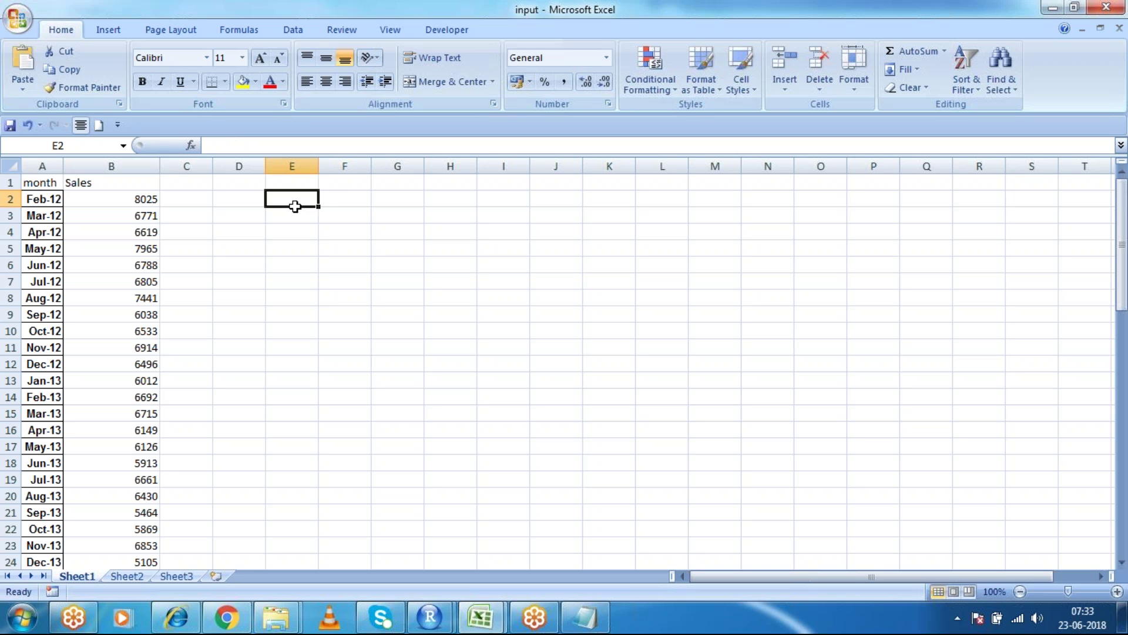
text(1000)
key(Return)
text(500)
key(Return)
key(Up)
key(Up)
key(Right)
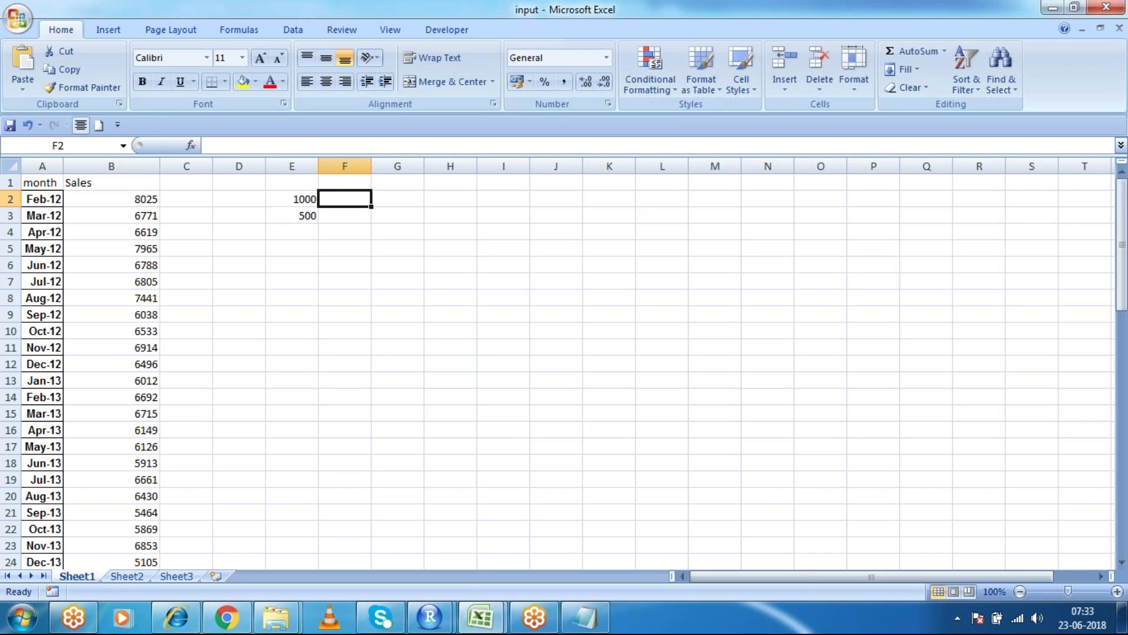
text(500)
key(Return)
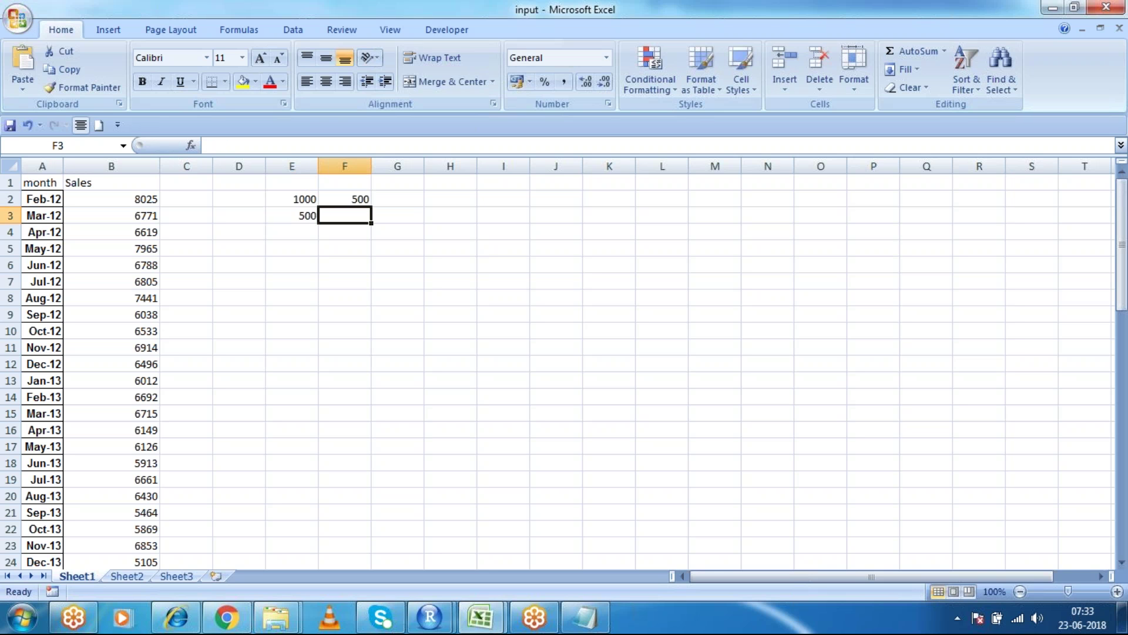
Examine the sample values in cells E2, F2 and E3 and the empty cells around them.
key(Up)
key(Right)
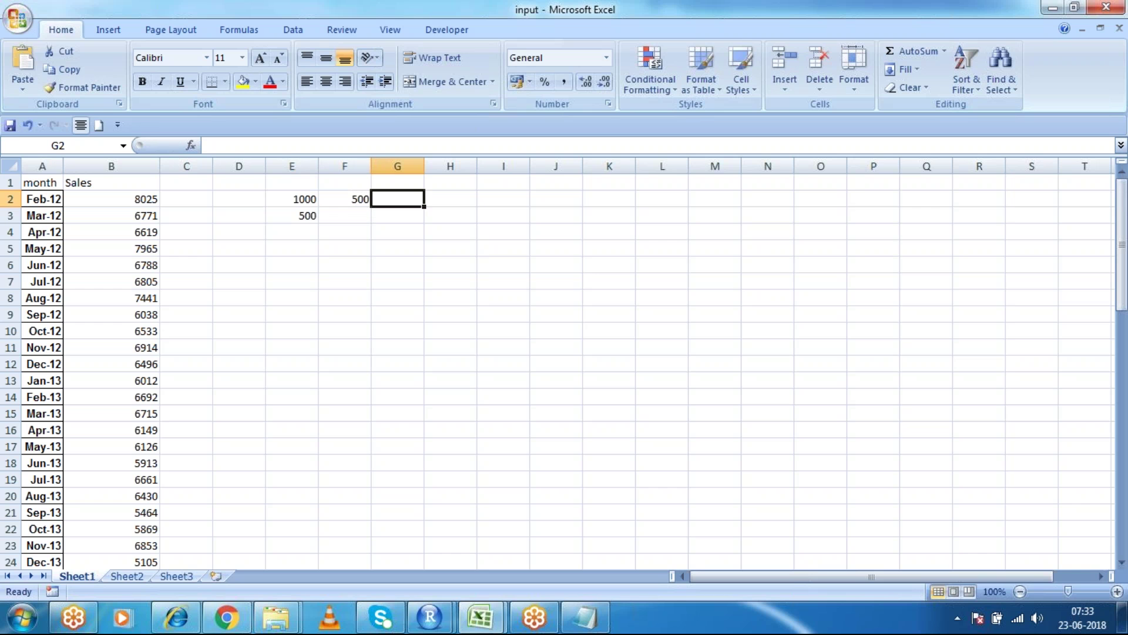
key(Left)
key(Left)
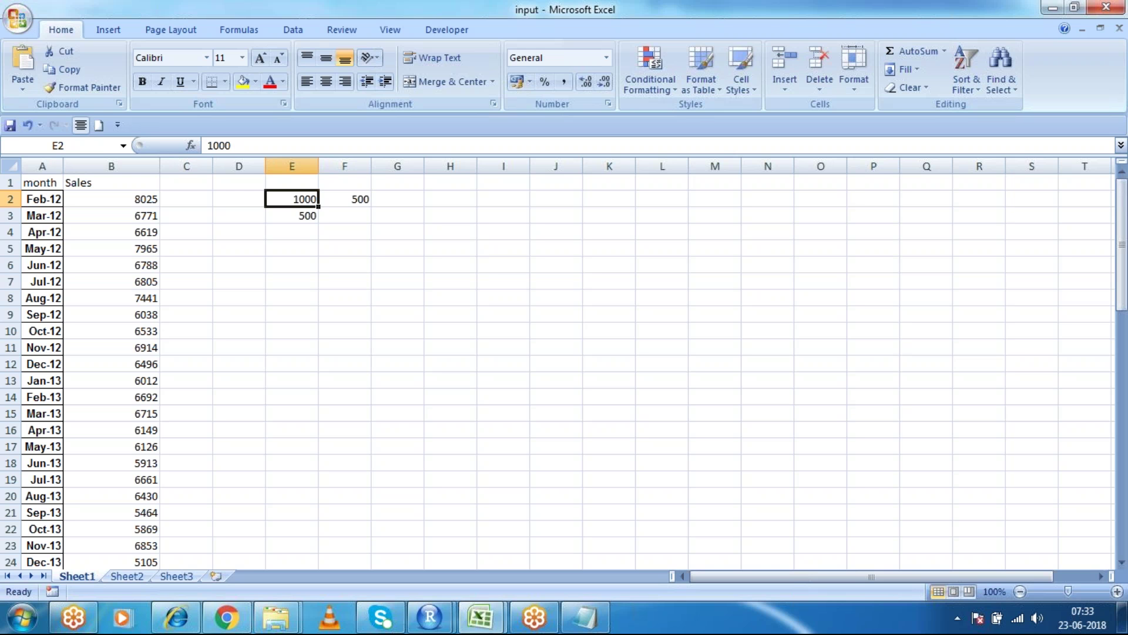
click(345, 198)
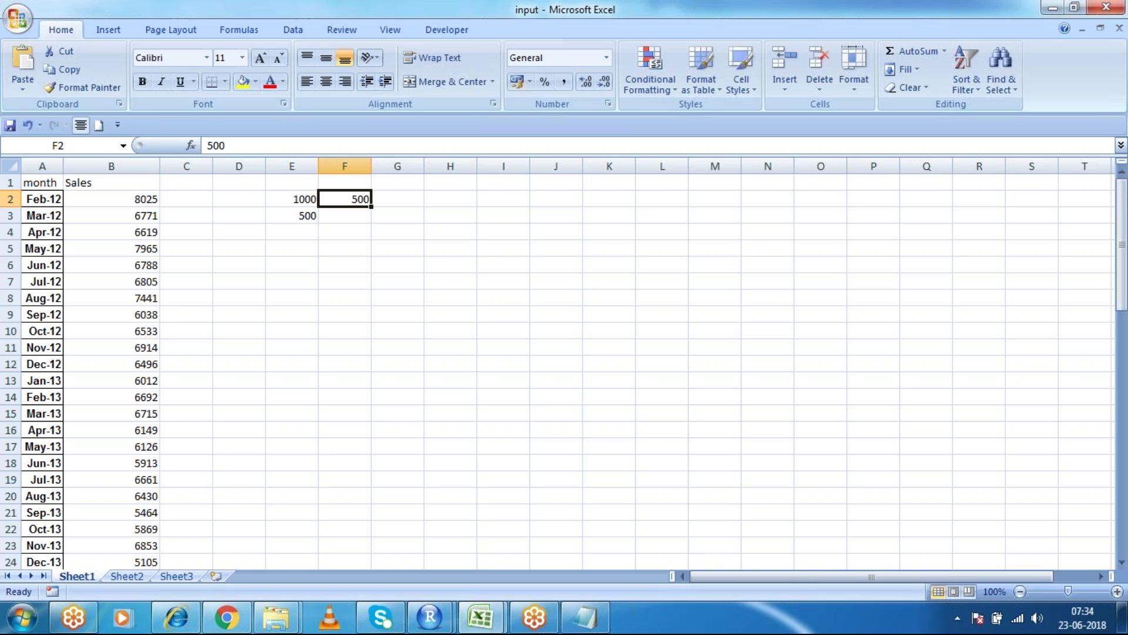
key(Down)
key(Down)
key(Down)
key(Left)
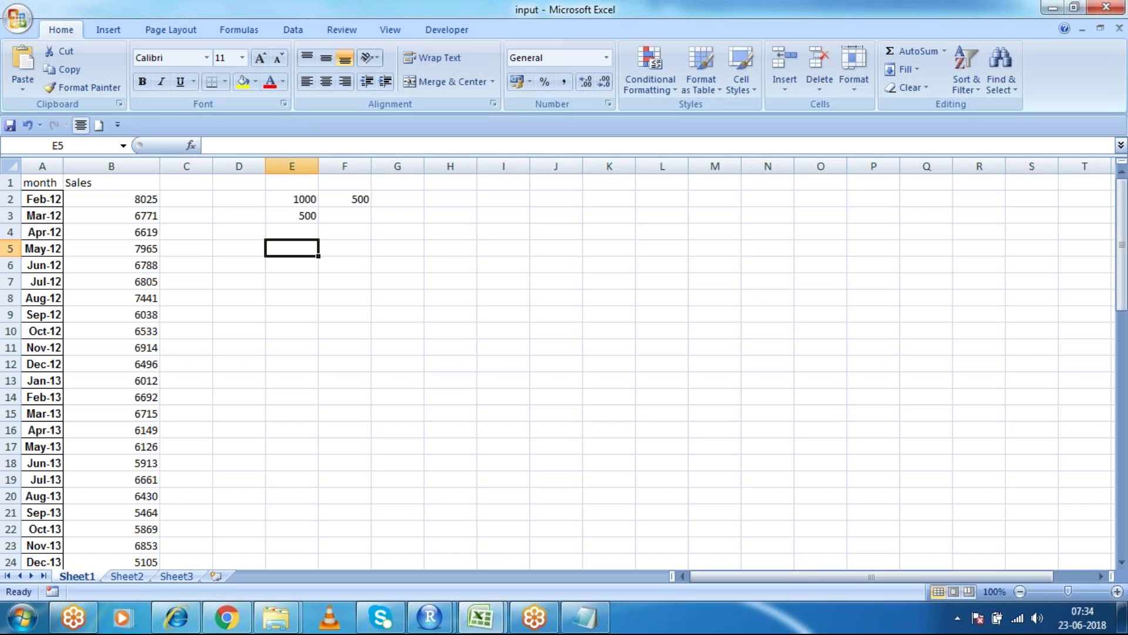
key(Up)
key(Up)
key(Up)
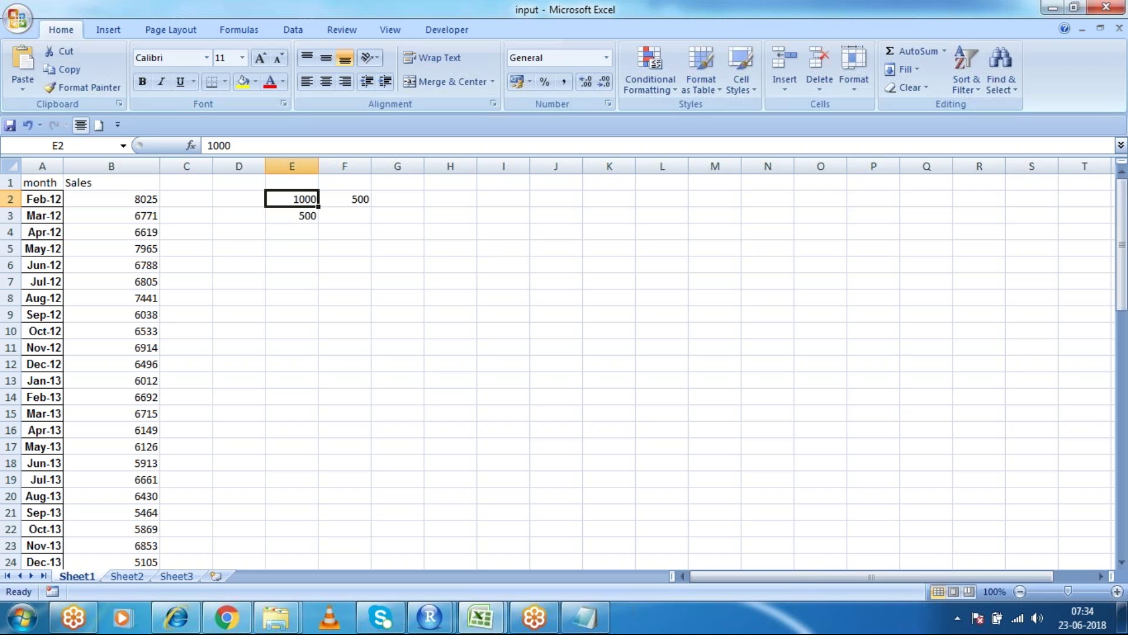
click(344, 199)
click(345, 231)
click(291, 231)
click(292, 248)
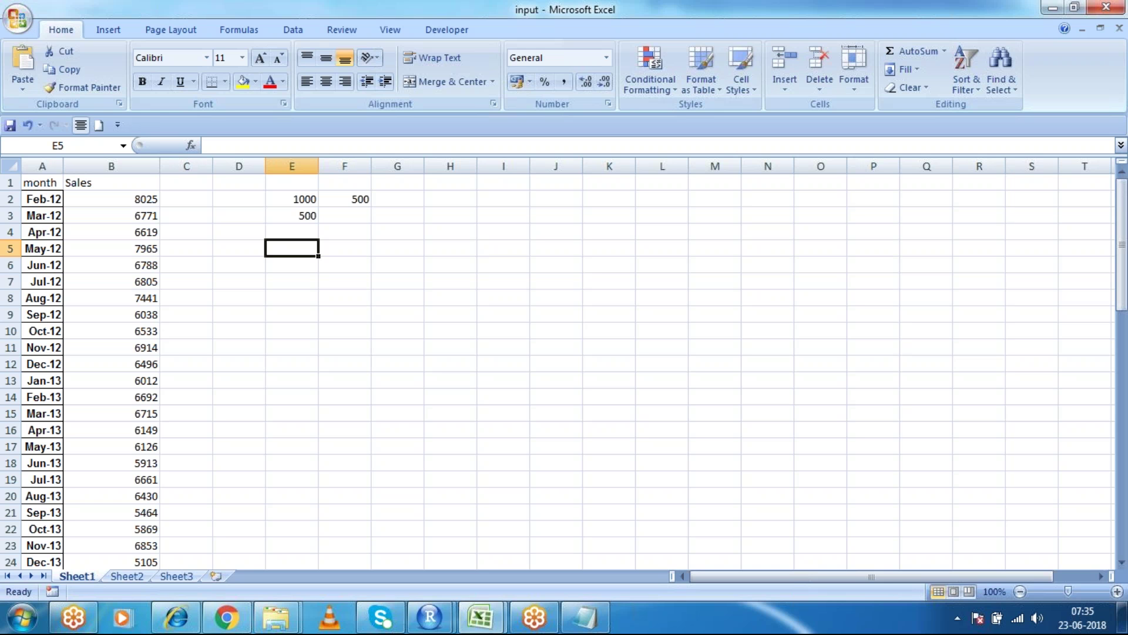
key(Right)
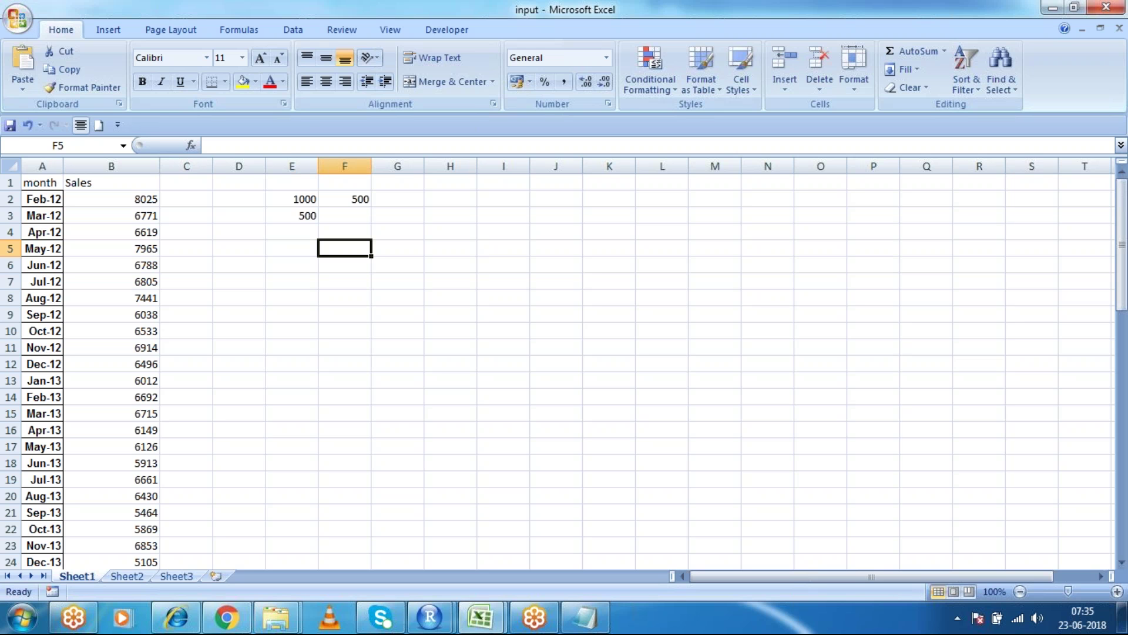
Check the last and first entries of the month column in the sales data.
key(Left)
key(Left)
key(Left)
key(Left)
key(Left)
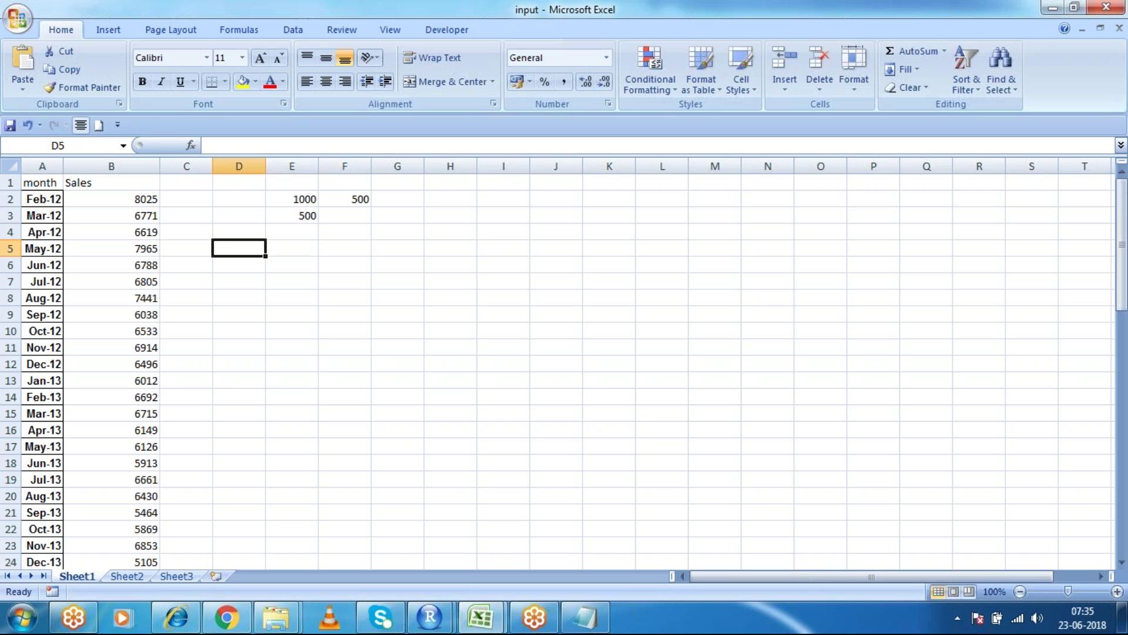
key(Up)
key(Up)
key(Up)
key(ctrl+Down)
key(Down)
key(Up)
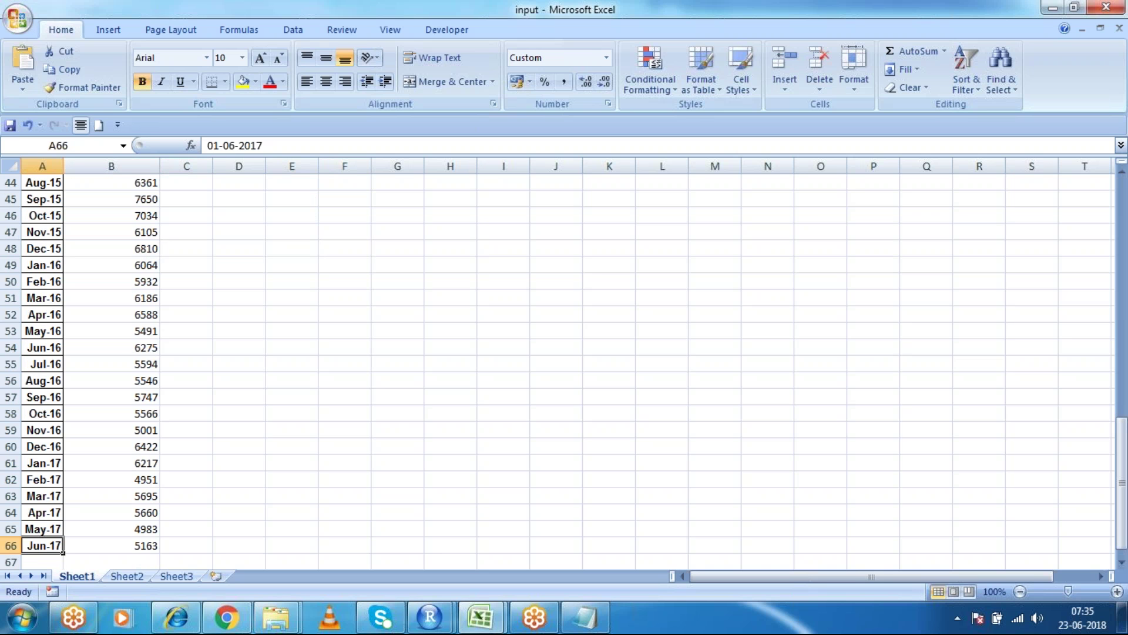
key(ctrl+Up)
key(Down)
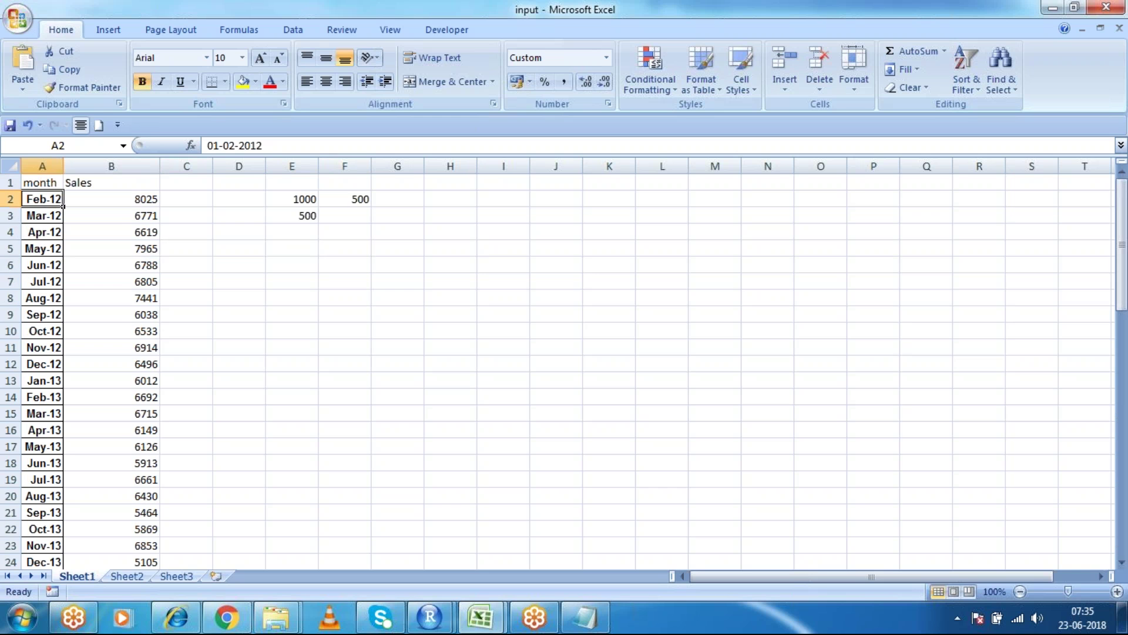
Review the month column row by row, from the first data row down to the last month.
click(112, 199)
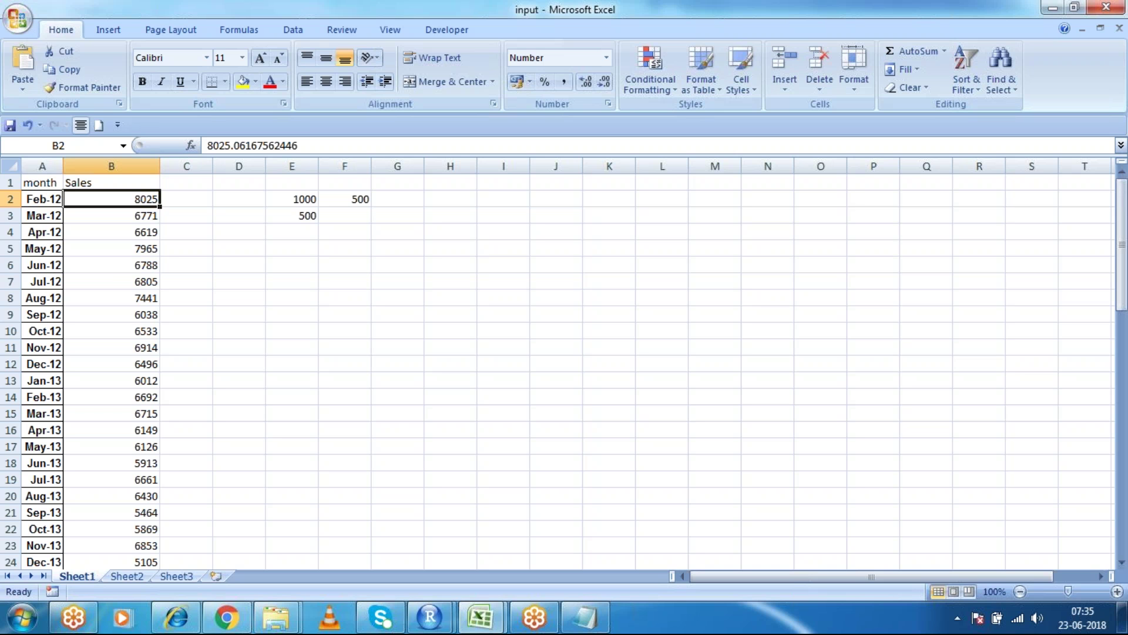
click(42, 198)
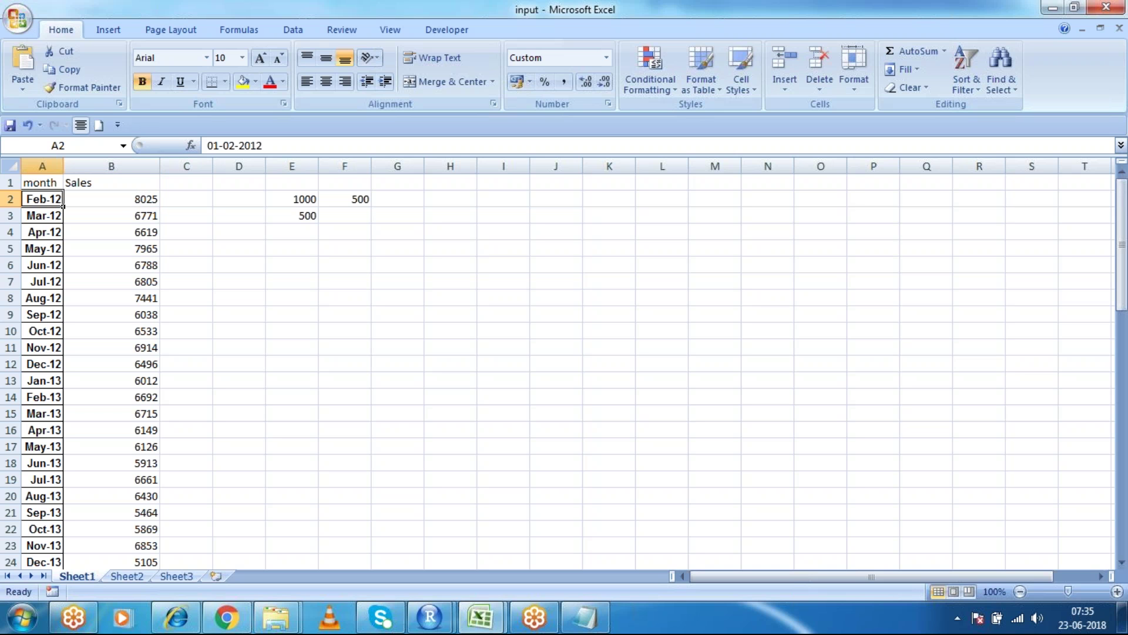
key(Down)
key(Down)
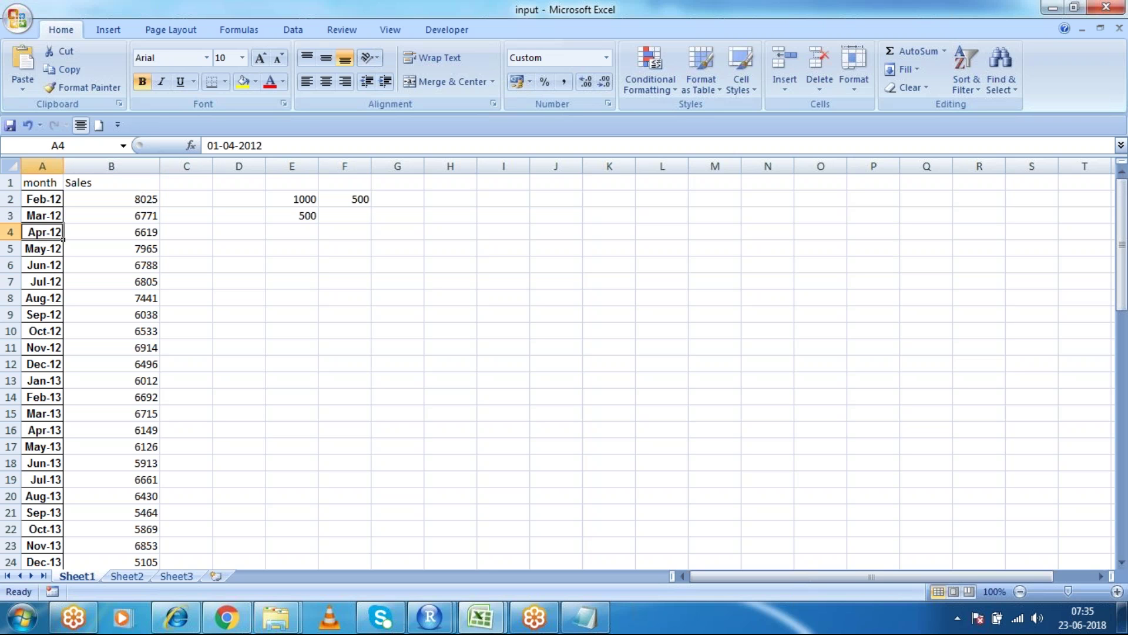
key(Down)
key(Down)
key(Down)
key(Down)
key(Down)
key(Down)
key(Down)
key(Down)
key(Down)
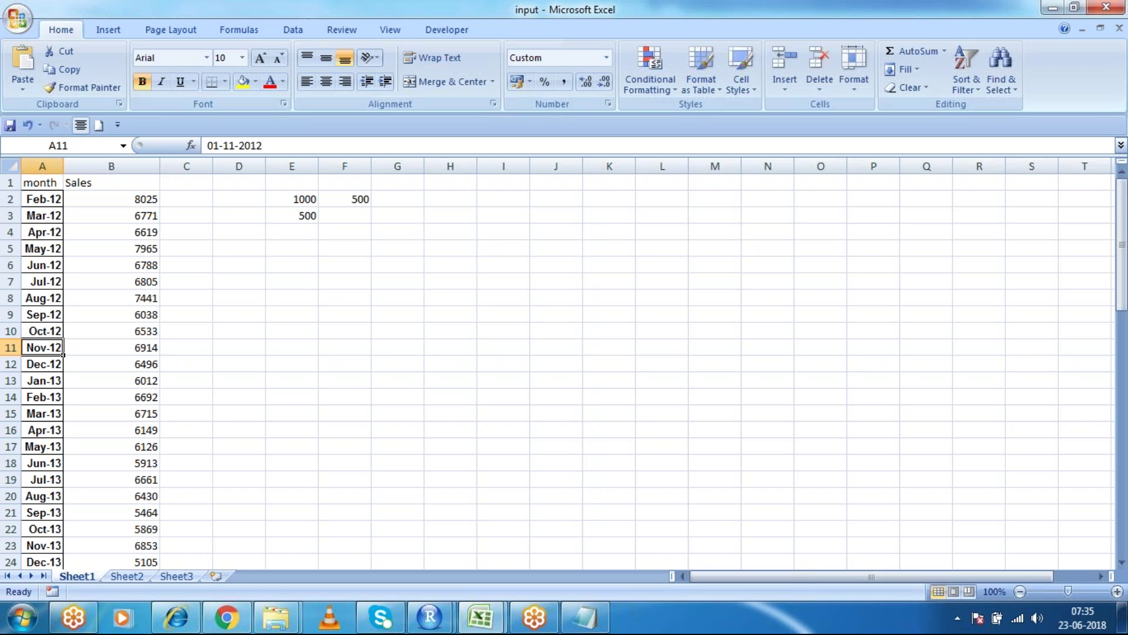
key(Down)
key(Down)
key(Down)
key(Down)
key(Down)
key(Down)
key(Down)
key(Down)
key(Down)
key(Down)
key(Down)
key(Down)
key(Down)
key(Down)
key(Down)
key(Down)
key(Down)
key(Down)
key(Down)
key(Down)
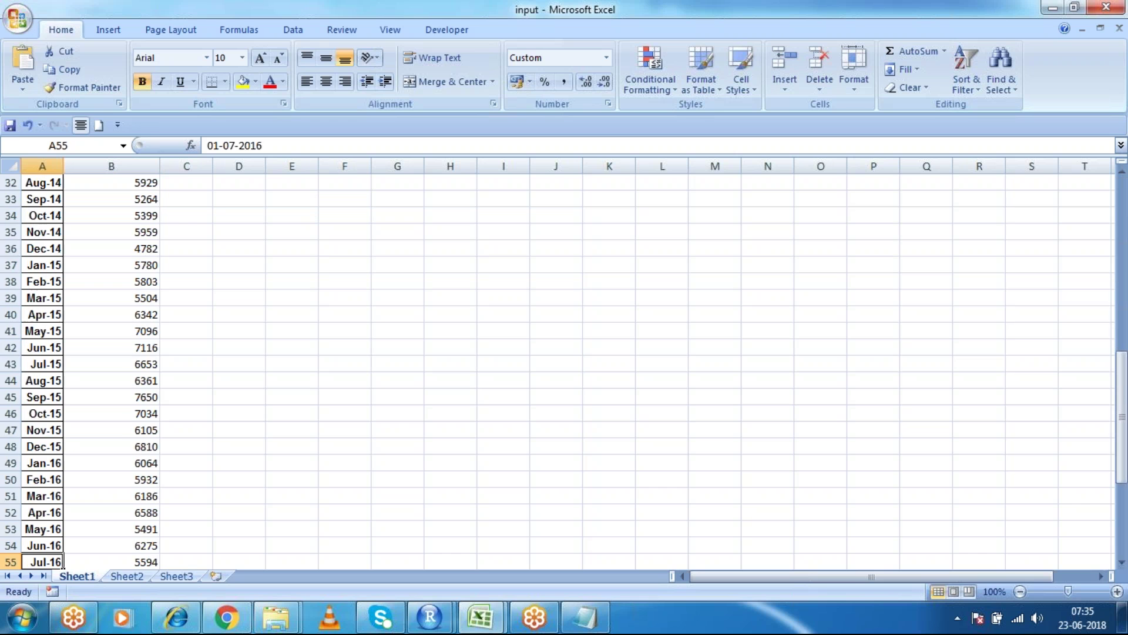
key(Down)
key(Down)
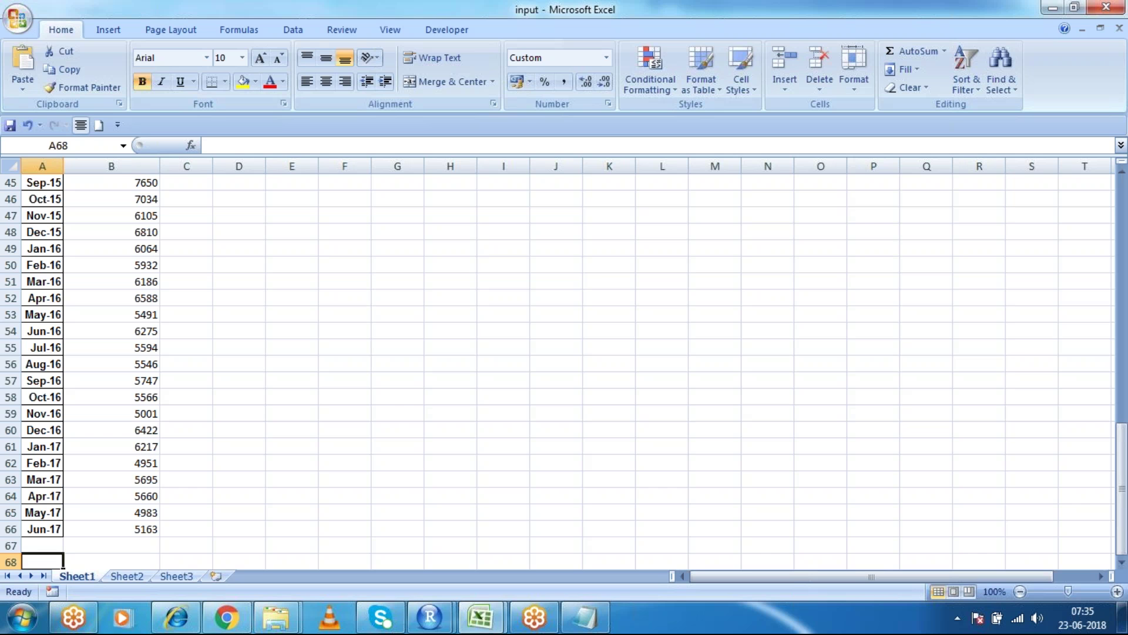
key(Up)
key(Up)
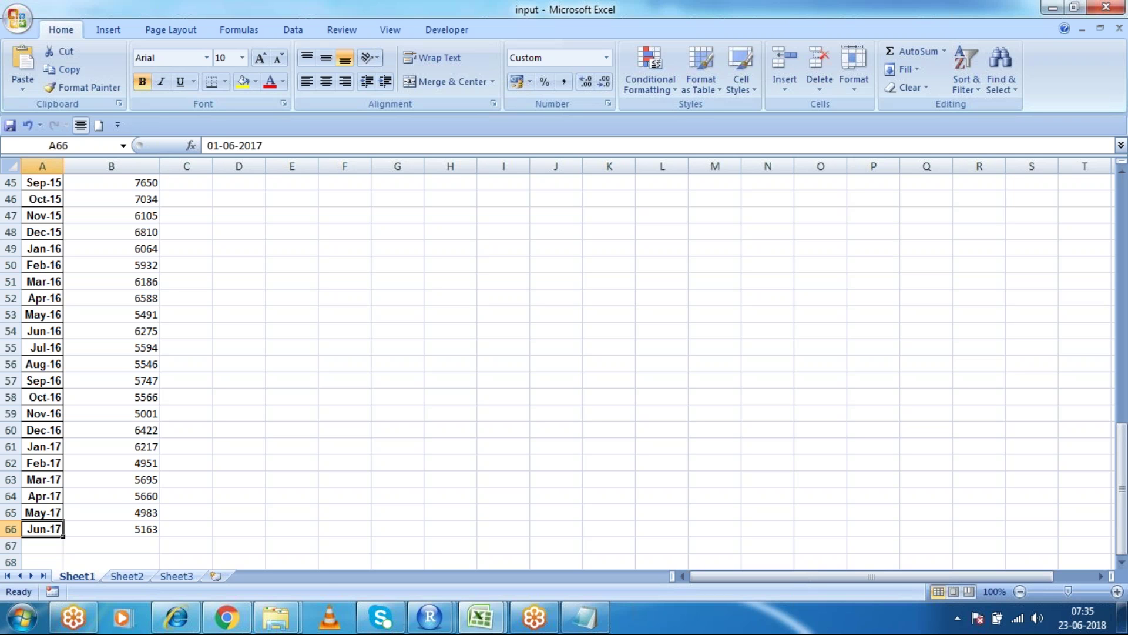
Compare the start of the month column with its final row once more.
key(ctrl+Up)
key(Down)
key(ctrl+Down)
key(Down)
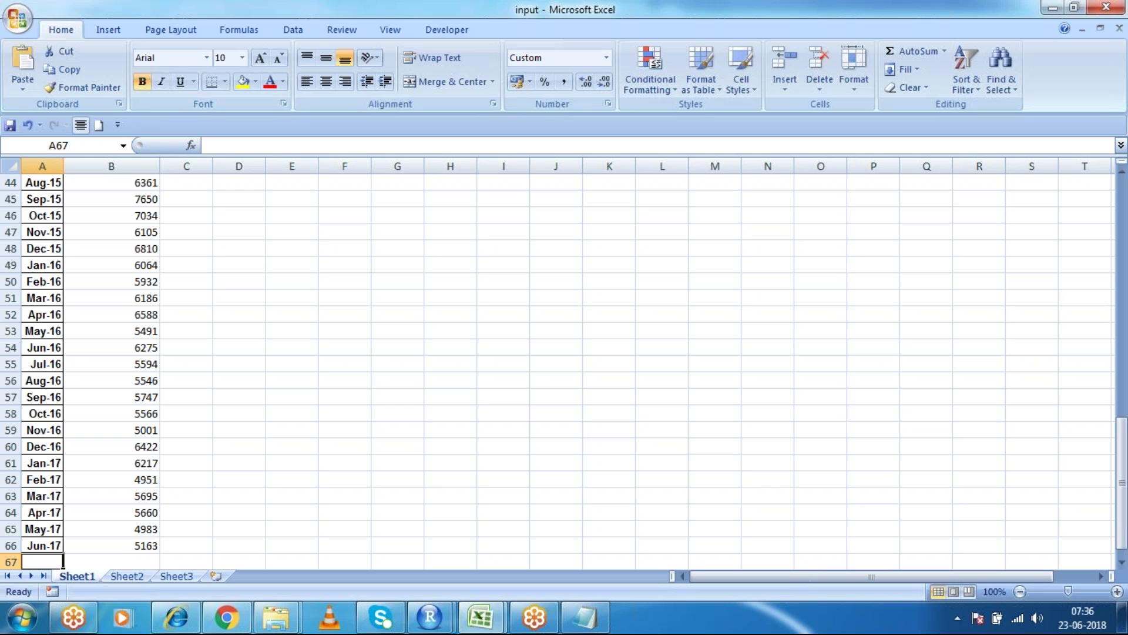
key(Up)
Examine the sample values in cells E2 to E4 against the first month in A2.
key(ctrl+Home)
key(Right)
key(Right)
key(Right)
key(Right)
drag(292, 199, 292, 232)
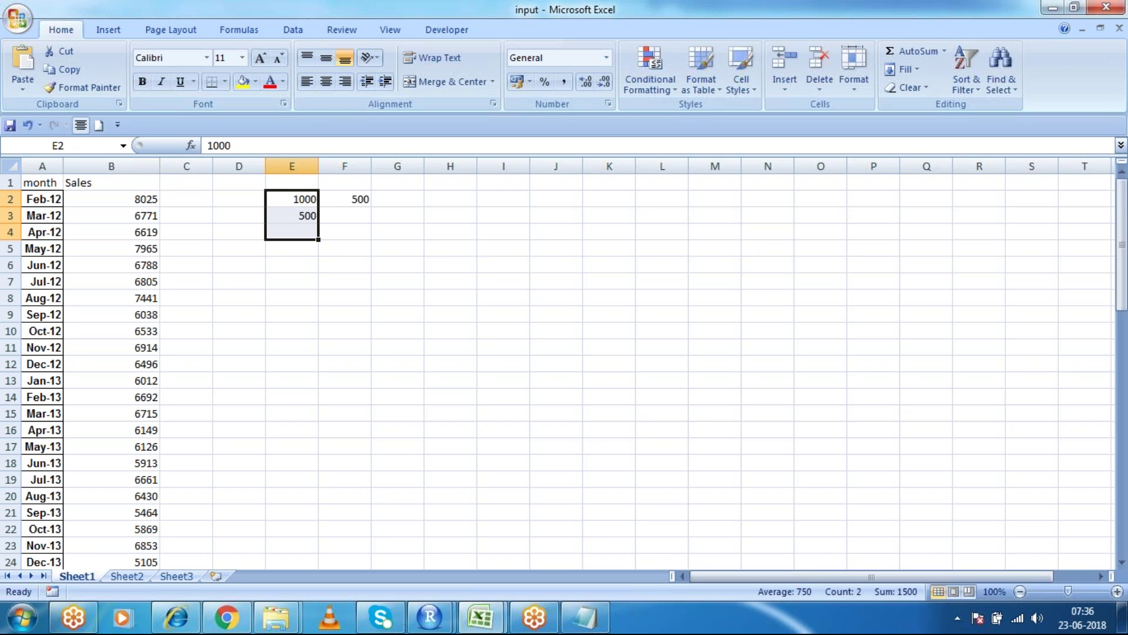
key(Left)
key(Left)
key(Left)
key(Left)
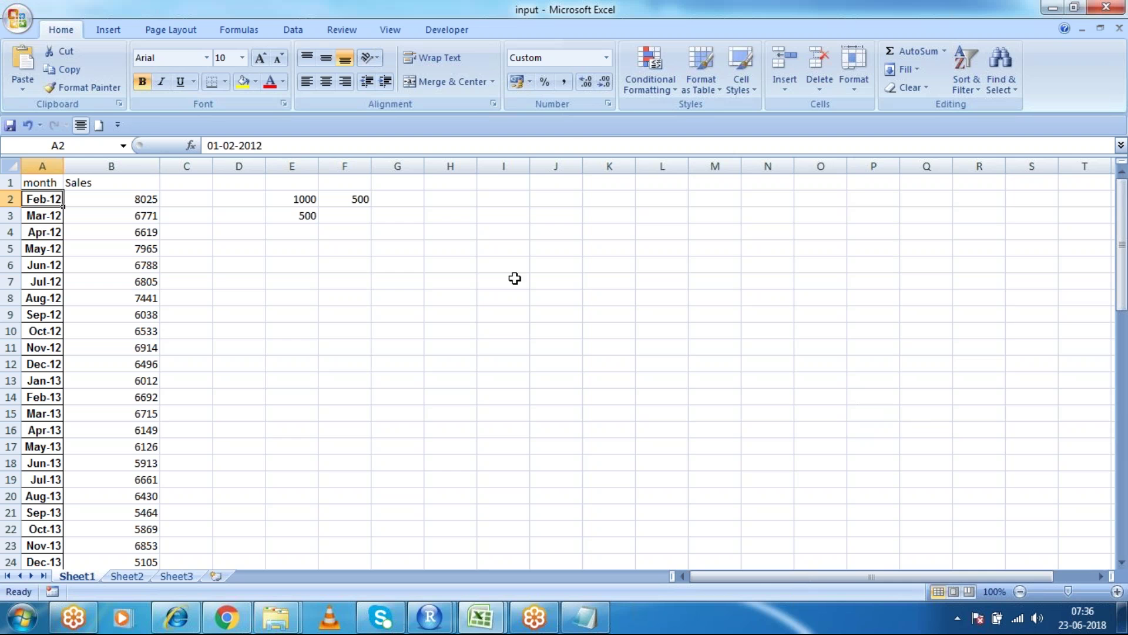
Clear the contents of columns E to G.
click(344, 264)
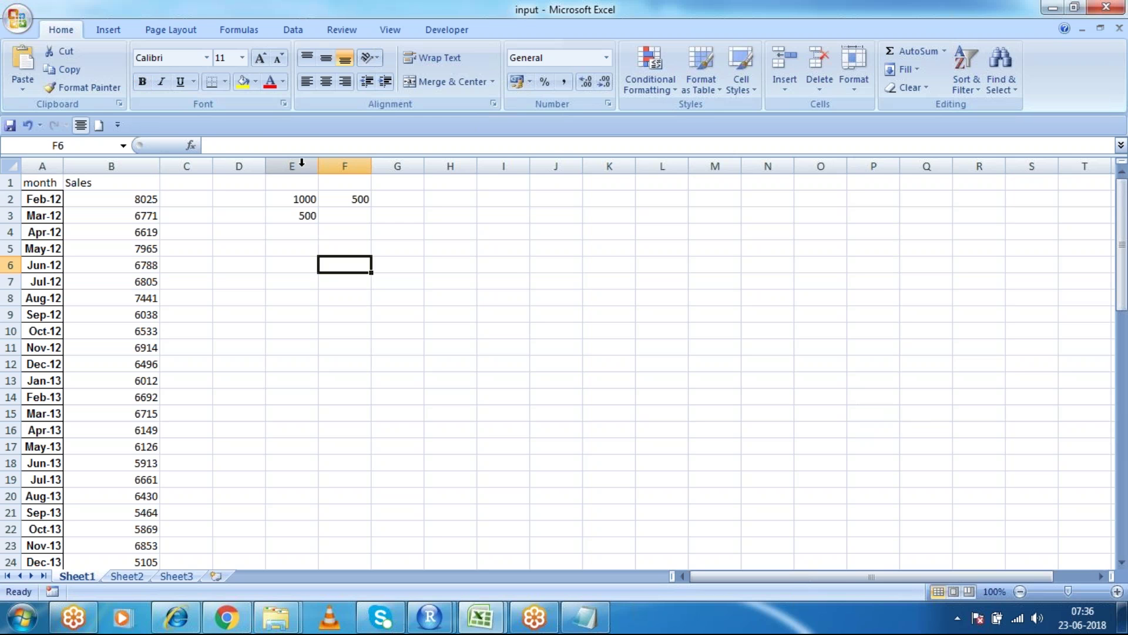
drag(302, 165, 397, 166)
key(Delete)
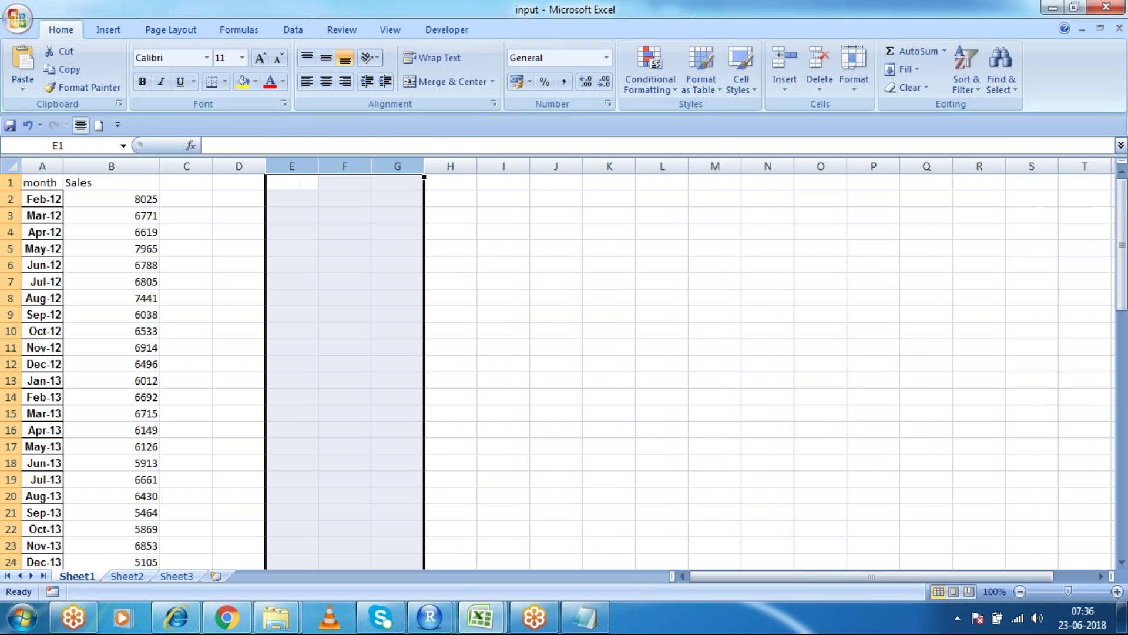
Examine the extent of the Sales column, from its first value to its last.
key(Left)
key(Left)
key(Left)
key(Left)
key(Right)
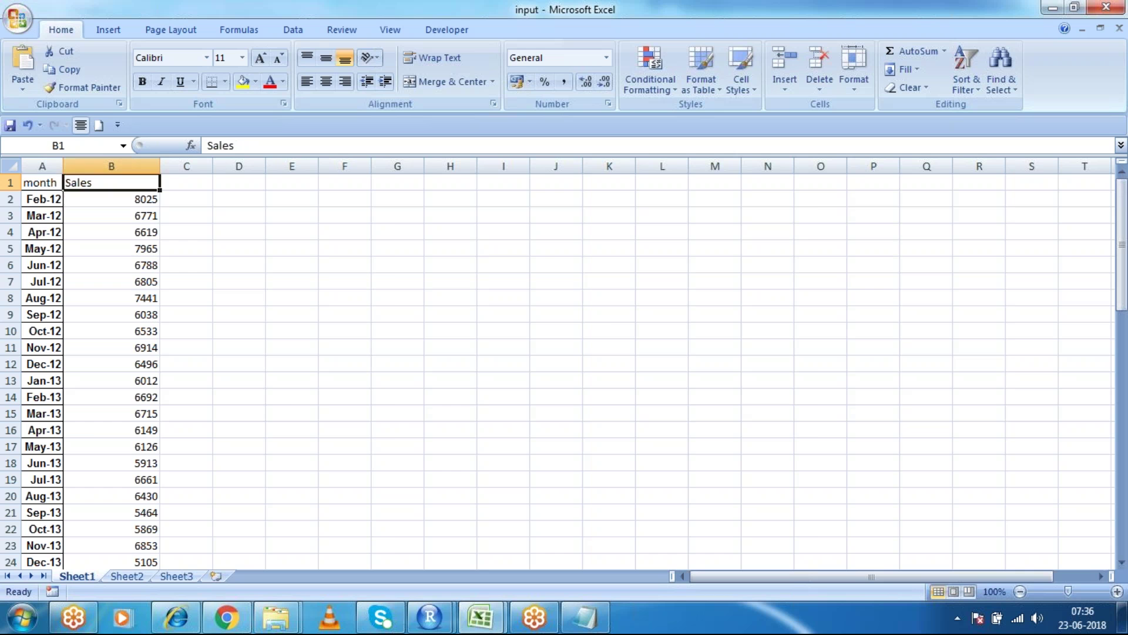
key(Down)
key(ctrl+Down)
key(ctrl+Down)
key(ctrl+Up)
key(ctrl+Up)
key(Down)
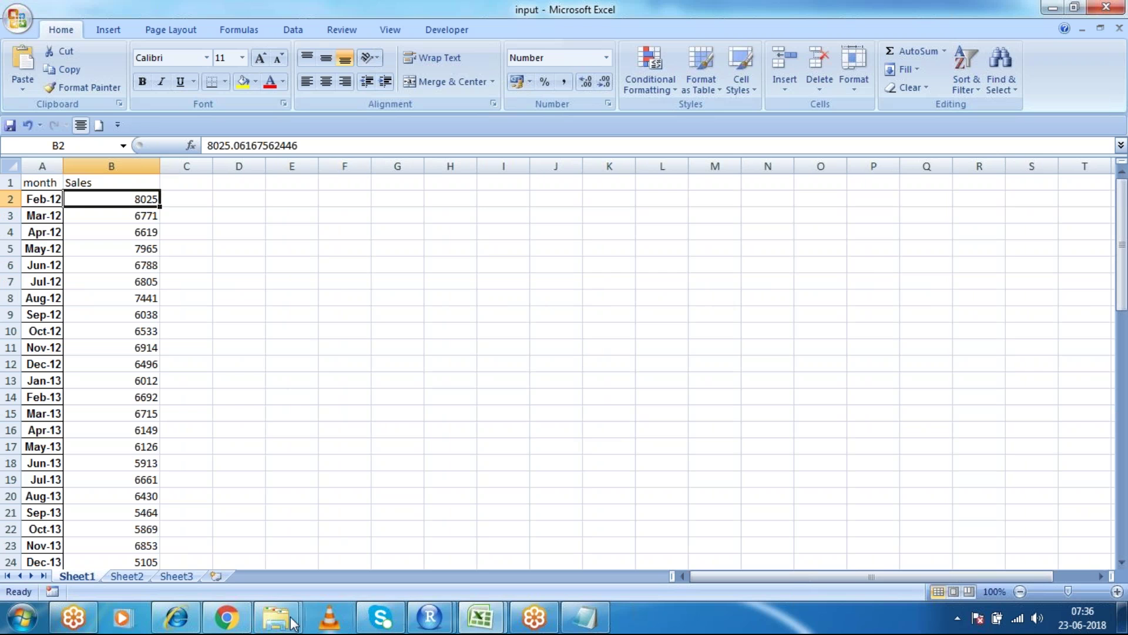
Open R-Script from the timeseries folder and copy its code from the setwd line through forecast(model,6).
click(271, 618)
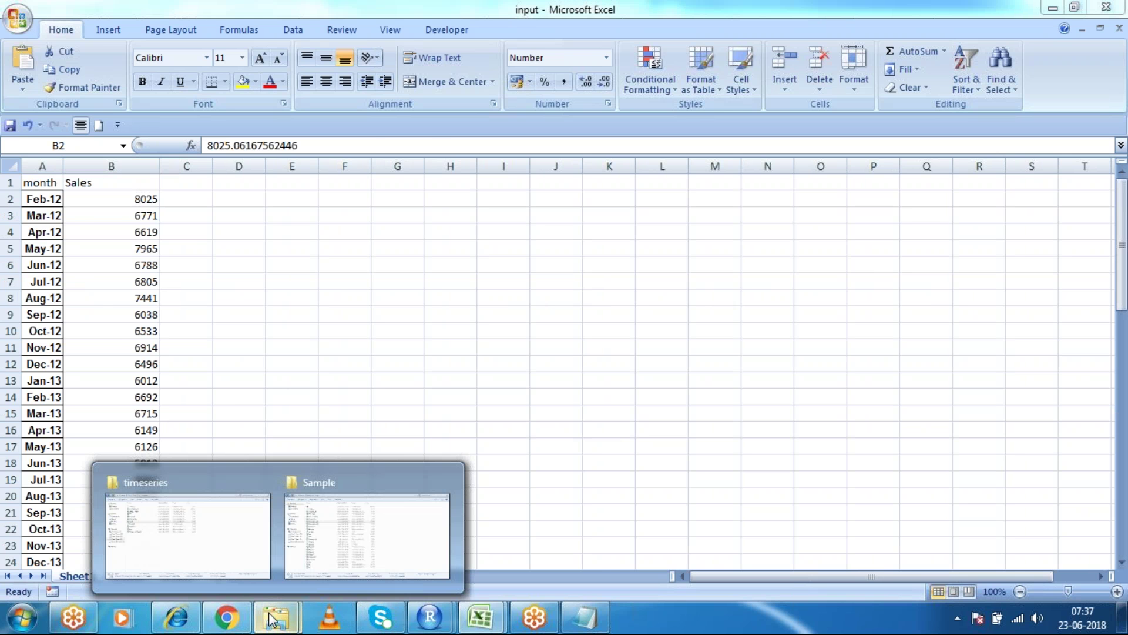
click(172, 538)
double_click(175, 231)
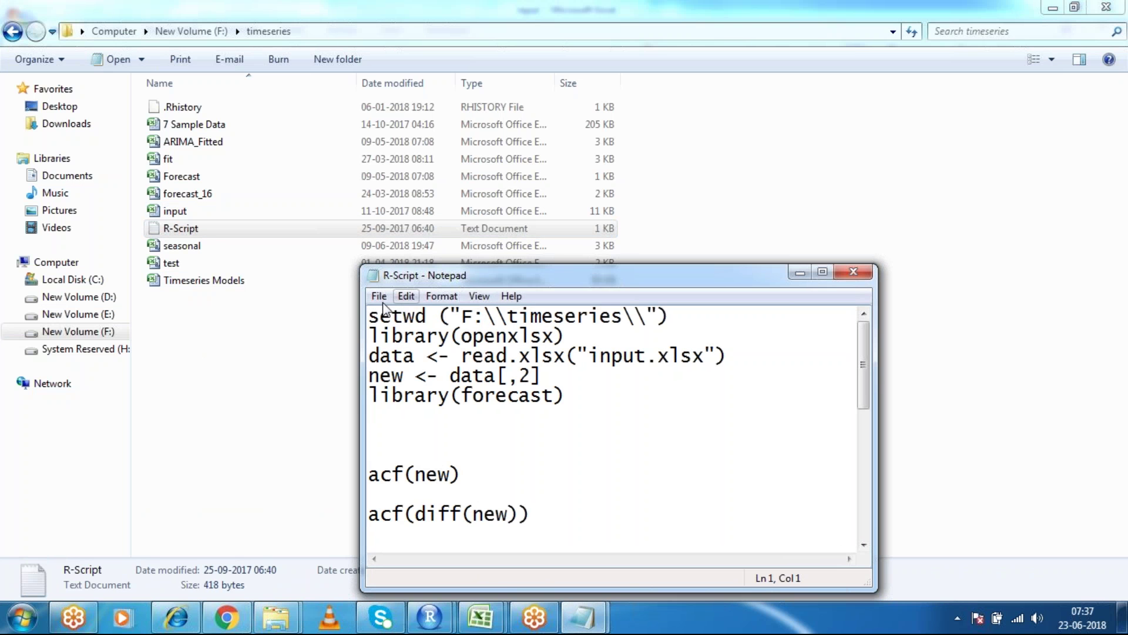
drag(370, 317, 574, 347)
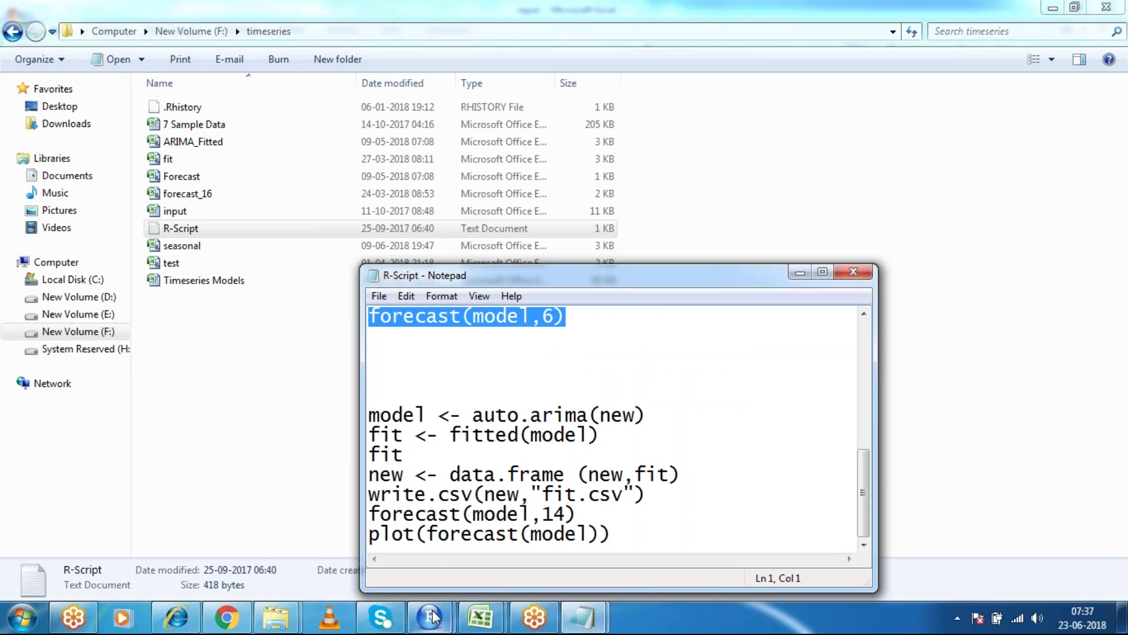
Switch to the R_training Sample session in RStudio and paste the copied code into a new R script.
mouse_move(432, 617)
click(302, 534)
click(405, 245)
mouse_move(431, 617)
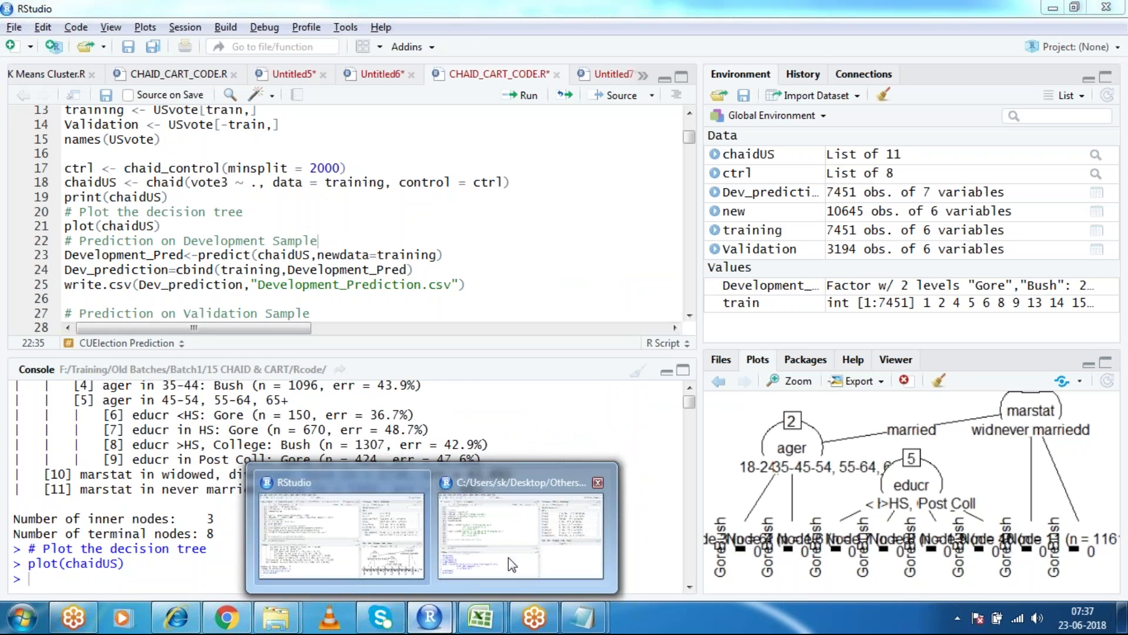
click(509, 557)
click(439, 249)
key(ctrl+shift+n)
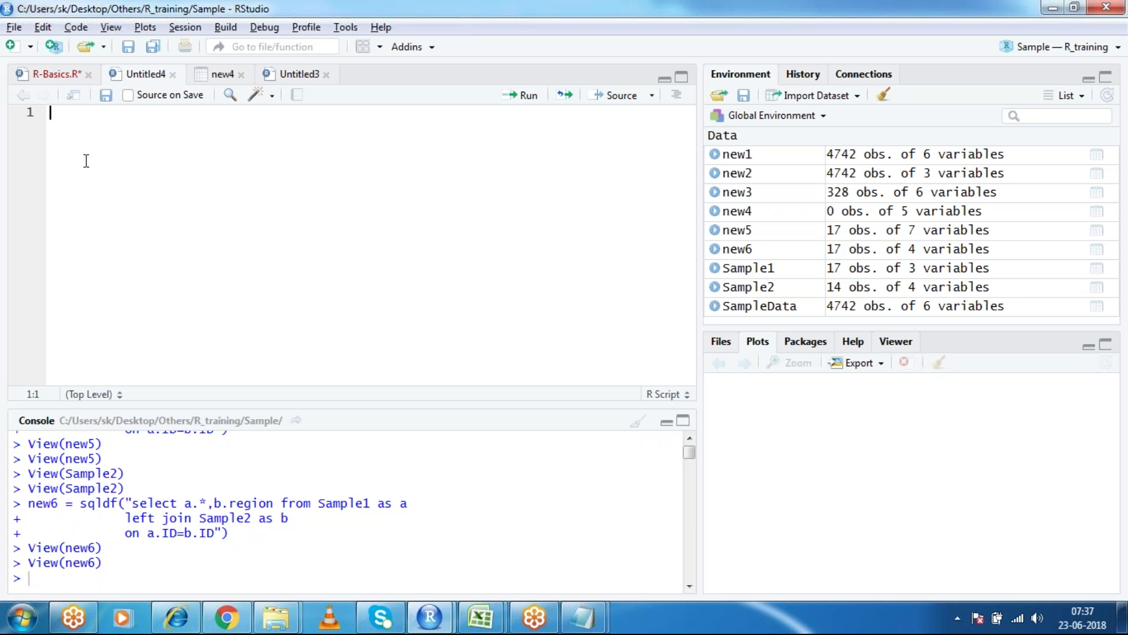
key(ctrl+v)
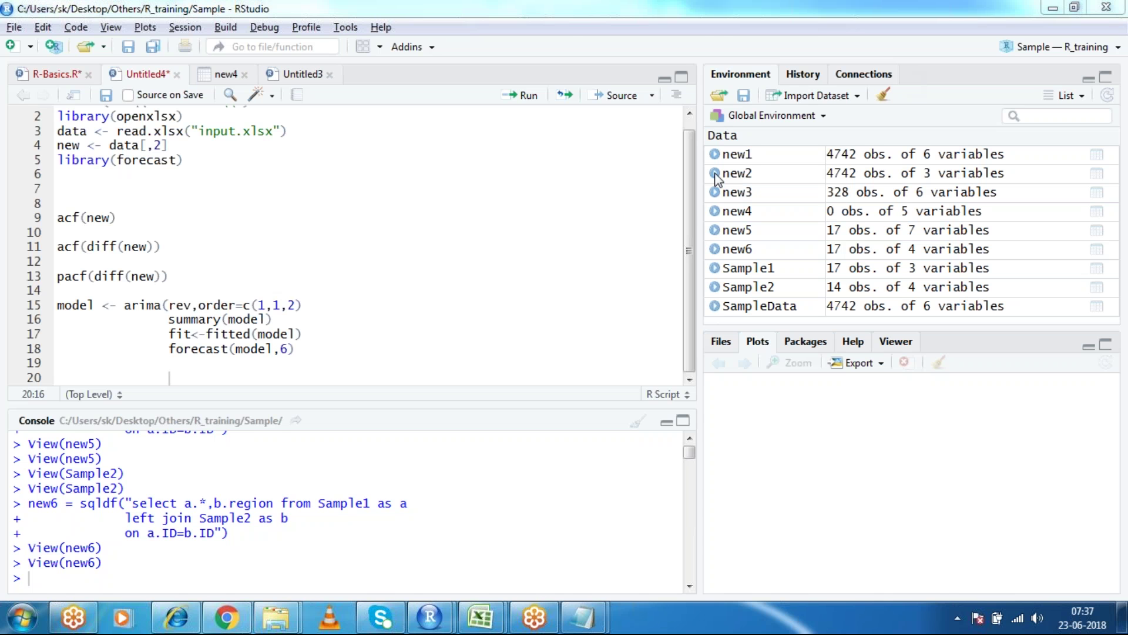
Clear all objects from the global environment.
click(883, 95)
click(531, 372)
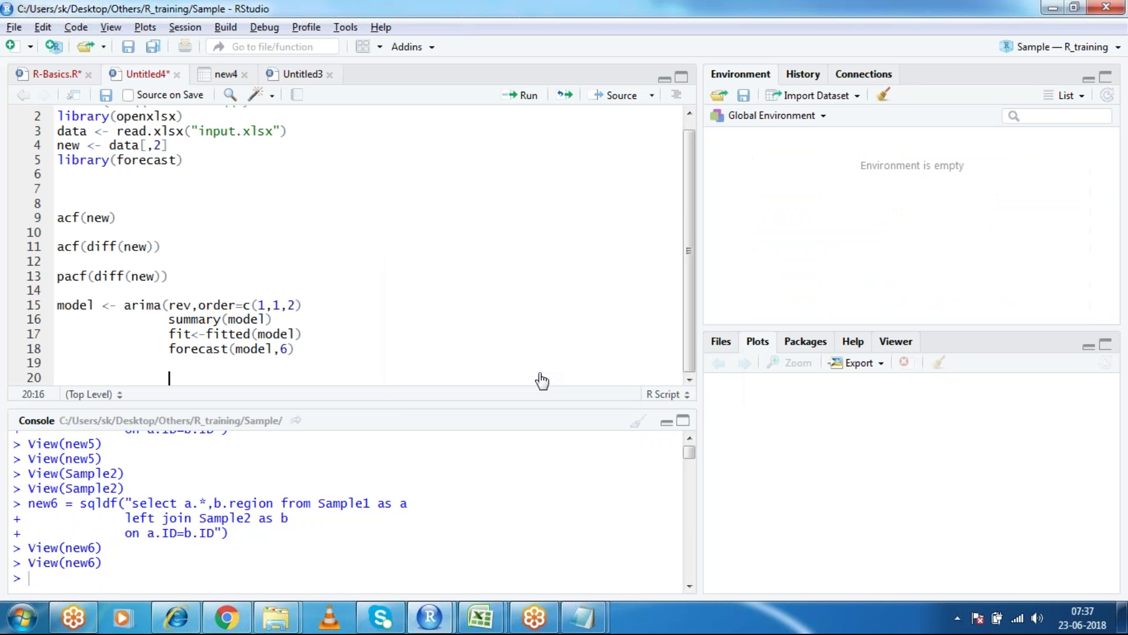
Try to load openxlsx and read input.xlsx without setting the working directory first.
click(200, 117)
key(ctrl+Return)
key(ctrl+Return)
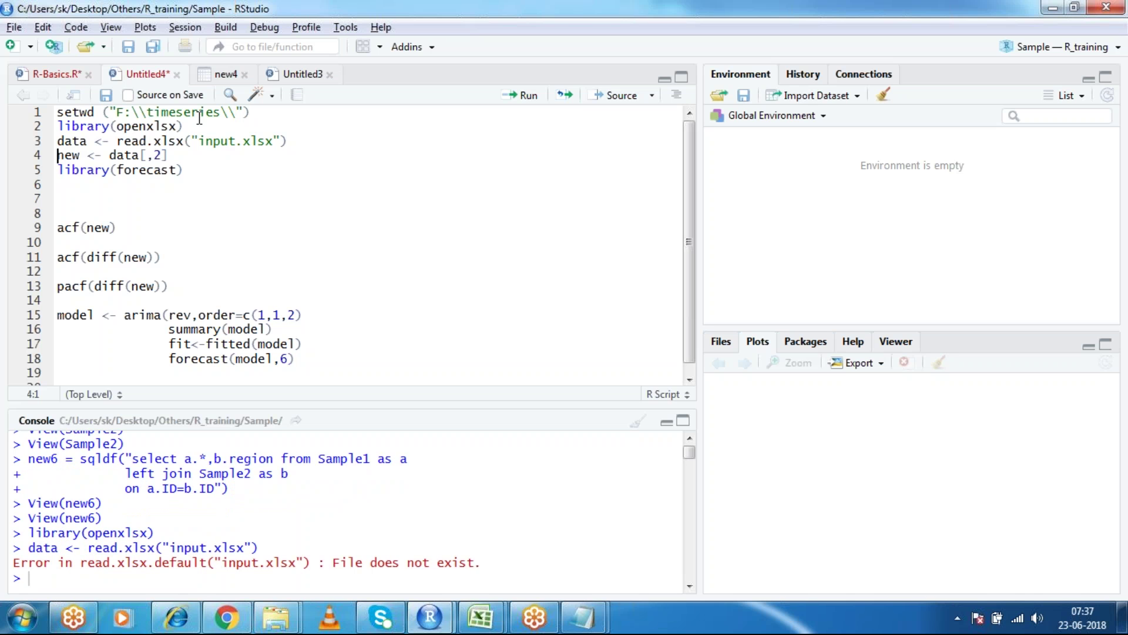
Set the working directory to F:\\timeseries\\, load openxlsx, and read input.xlsx into data by running script lines 1 to 3.
key(Up)
key(Up)
key(Up)
key(ctrl+Return)
key(ctrl+Return)
key(ctrl+Return)
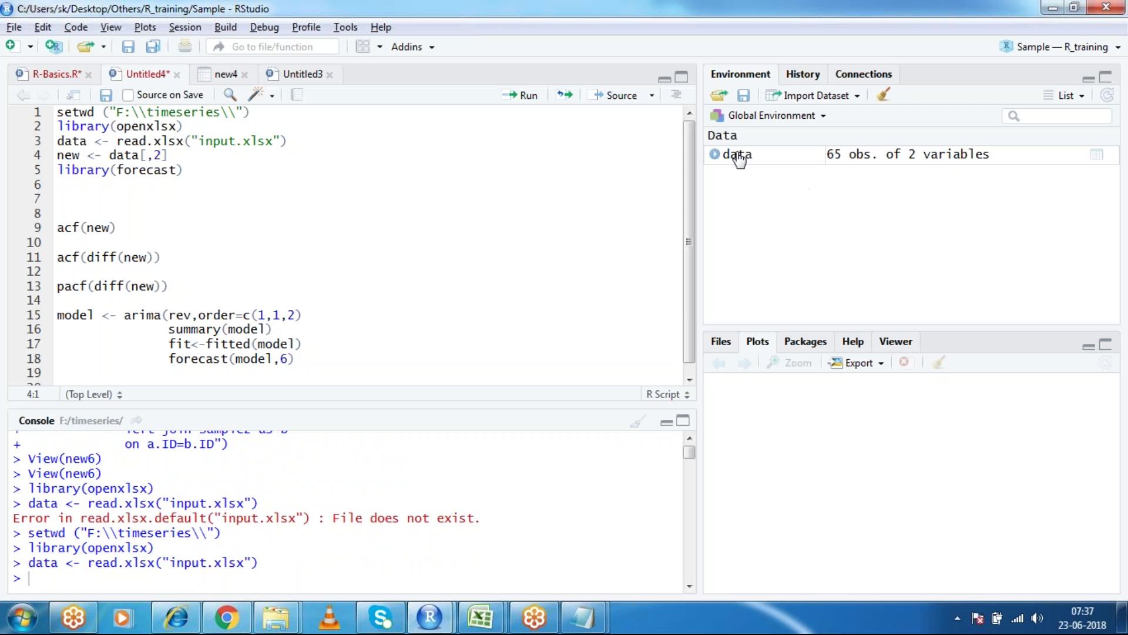
Inspect the imported data table, close the data and new4 views, and return to the pasted script.
double_click(738, 155)
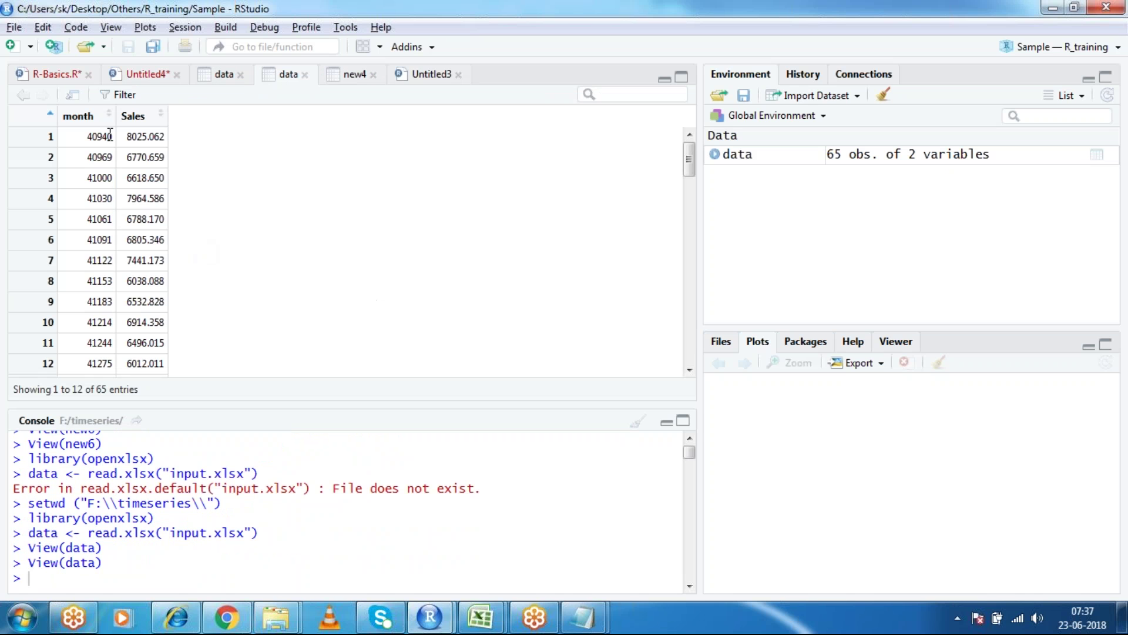
click(305, 75)
click(240, 74)
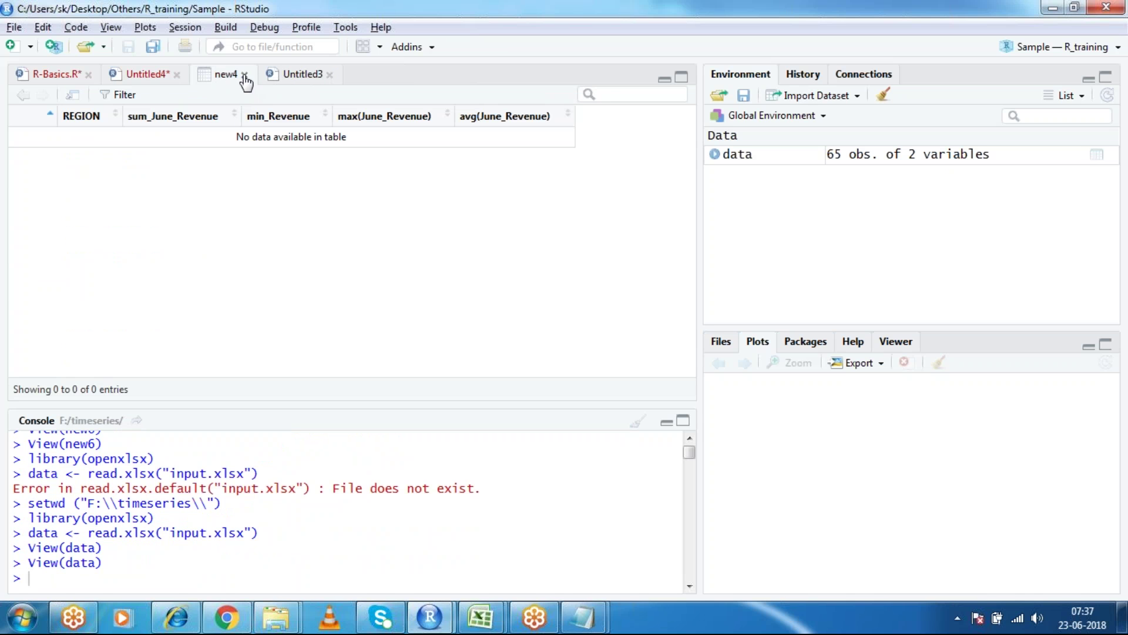
click(244, 74)
click(148, 76)
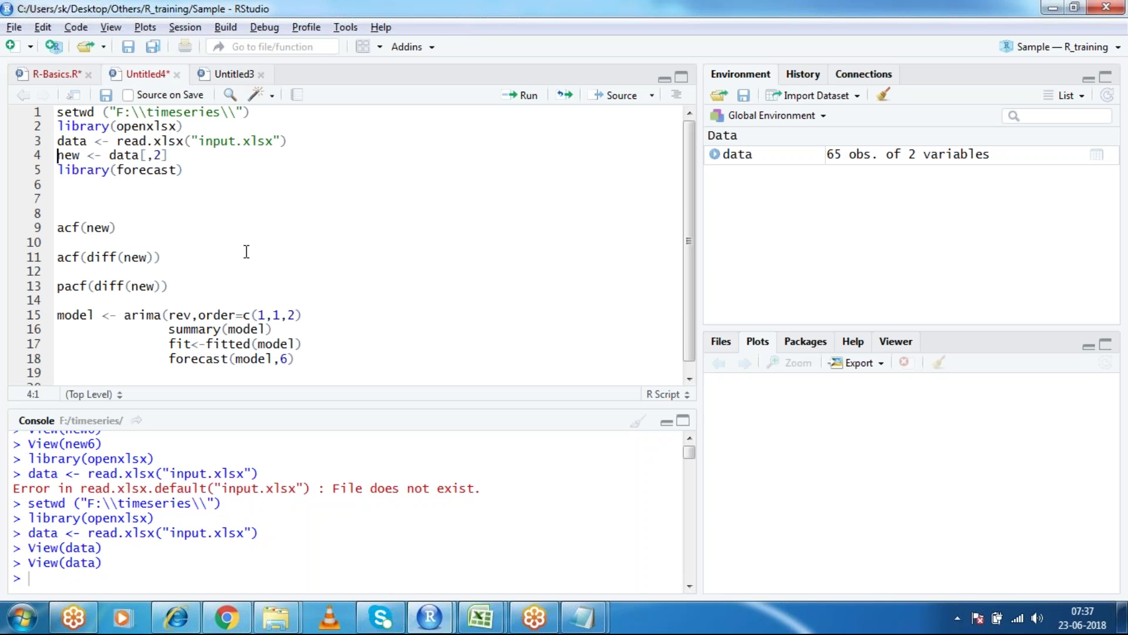
Extract the second column of data into new and load the forecast library.
key(ctrl+Return)
key(ctrl+Return)
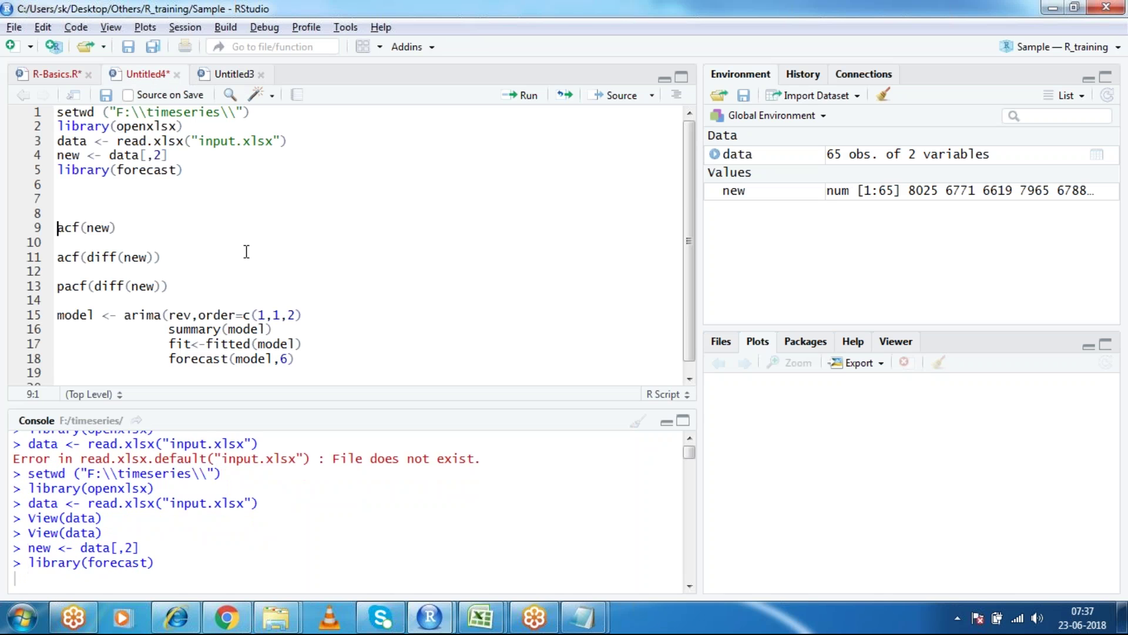
Plot the ACF of new, then the ACF and PACF of its first difference.
key(ctrl+Return)
key(ctrl+Return)
key(ctrl+Return)
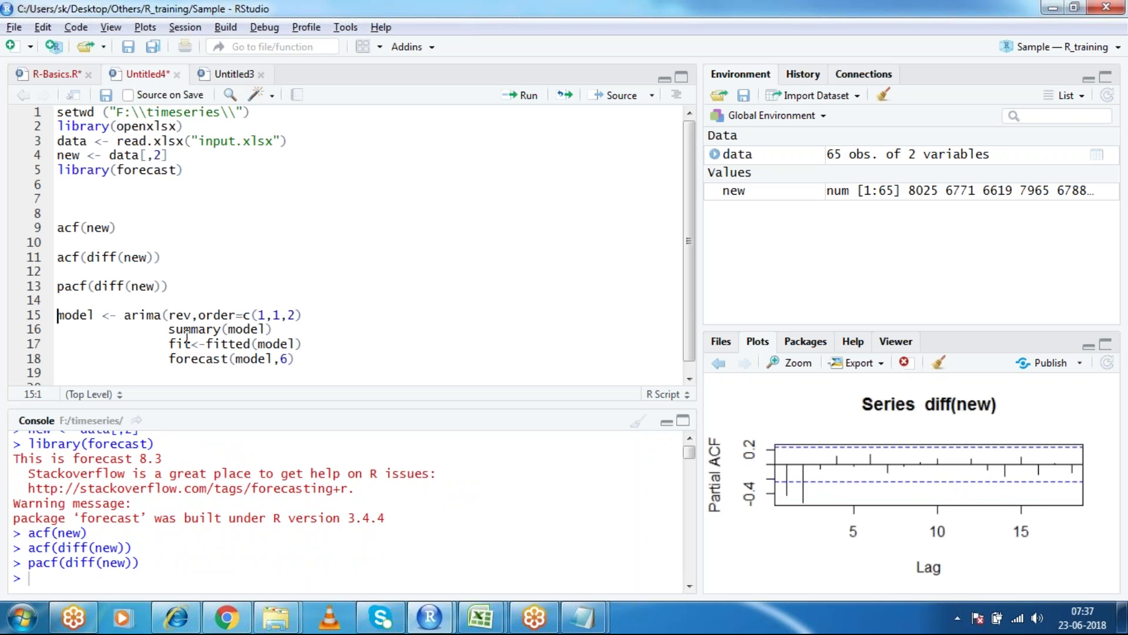
Correct the arima line to model <- arima(new,order=c(1,1,2)) and run it.
click(301, 315)
text()))
click(191, 316)
key(BackSpace)
key(BackSpace)
key(BackSpace)
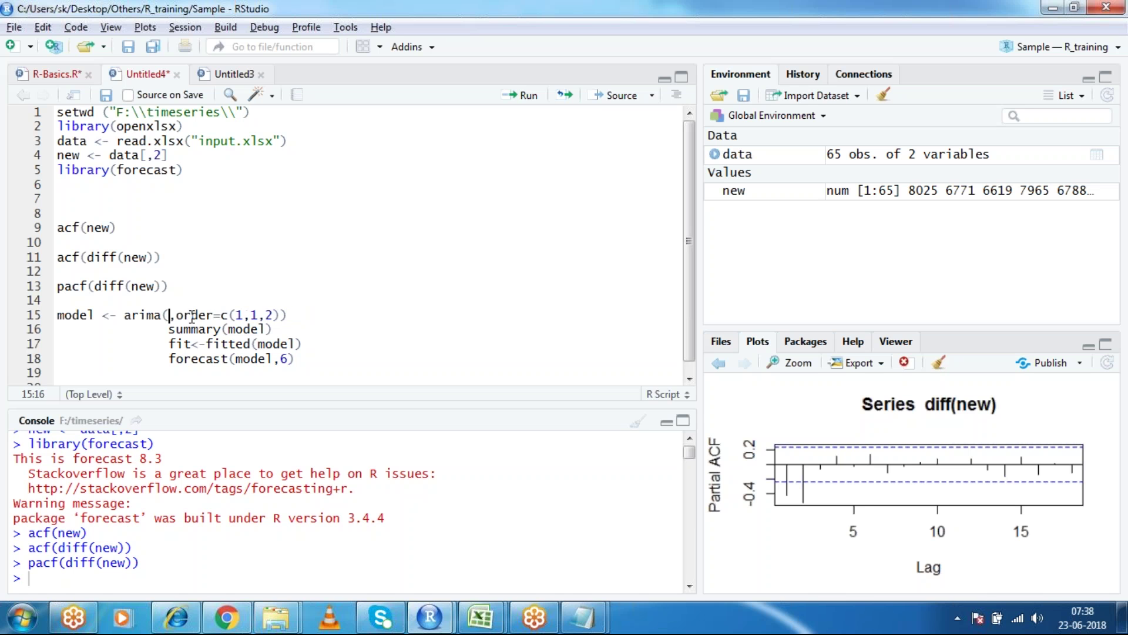
text(new)
key(ctrl+Return)
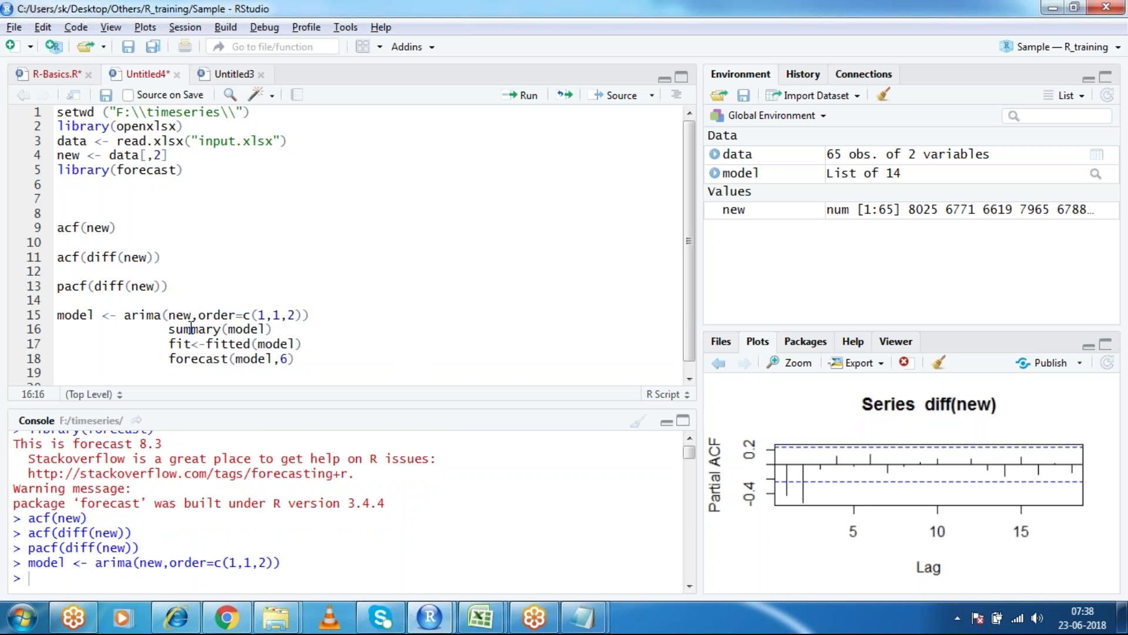
Run the model summary, fitted values and forecast(model,6) lines, and examine the point forecasts.
key(ctrl+Return)
key(ctrl+Return)
key(ctrl+Return)
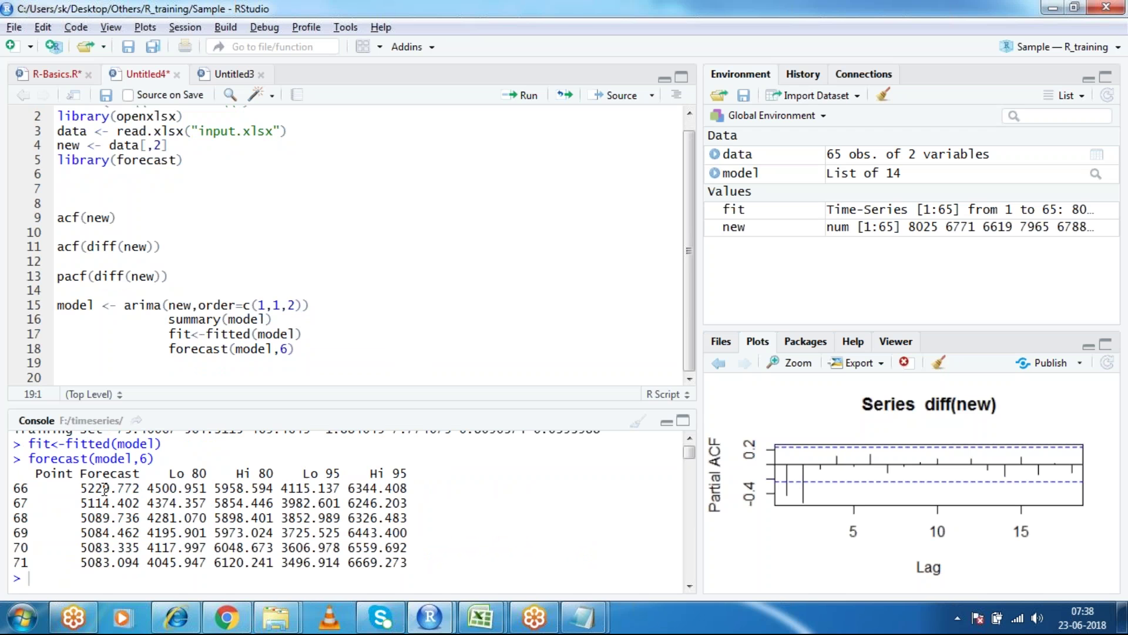
drag(80, 486, 124, 568)
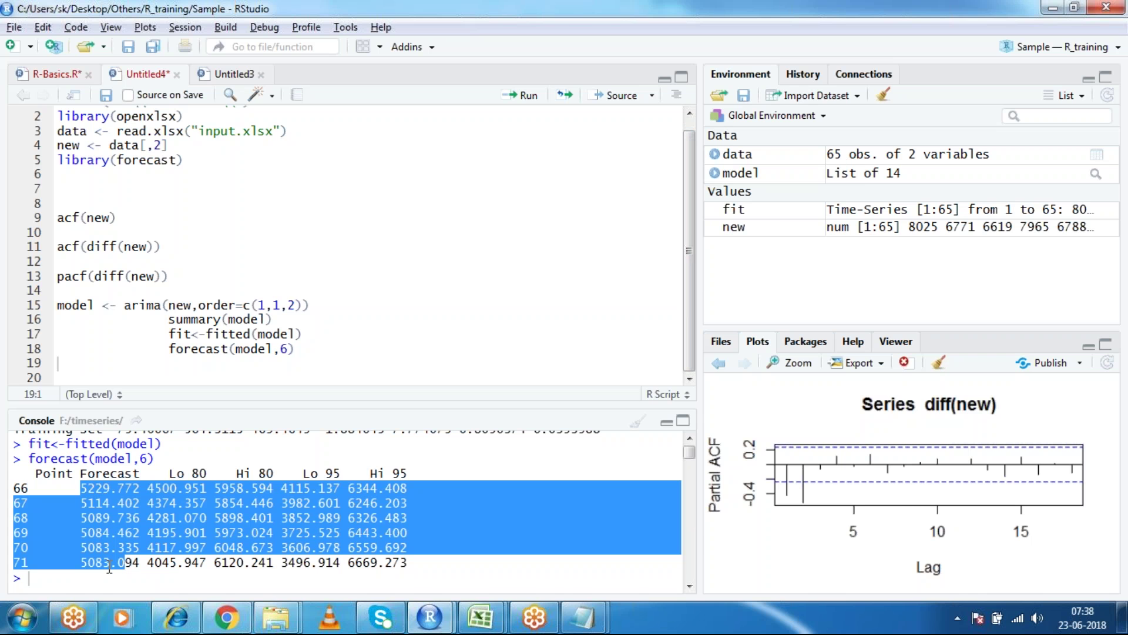
Switch to the timeseries folder and open the Timeseries Models workbook.
key(alt+Tab)
key(alt+Tab)
key(alt+Tab)
key(Tab)
key(Tab)
key(alt+Tab)
key(alt+shift+Tab)
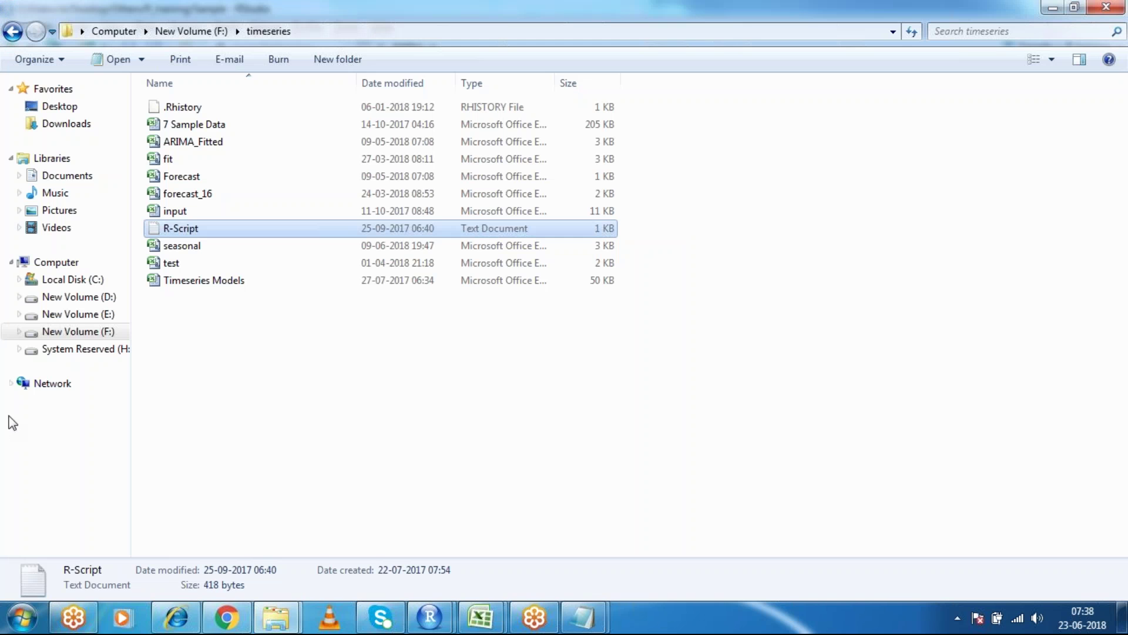
double_click(202, 281)
Look through the Feature_Forecast sheet down to the table of forecasted values using the ARIMA model.
click(214, 213)
key(Down)
key(Down)
key(Down)
key(Down)
key(Down)
key(Down)
key(Down)
key(Down)
key(Down)
key(Down)
key(Down)
key(Down)
key(Down)
key(Down)
key(Down)
key(Down)
key(Down)
key(Down)
key(Down)
key(Down)
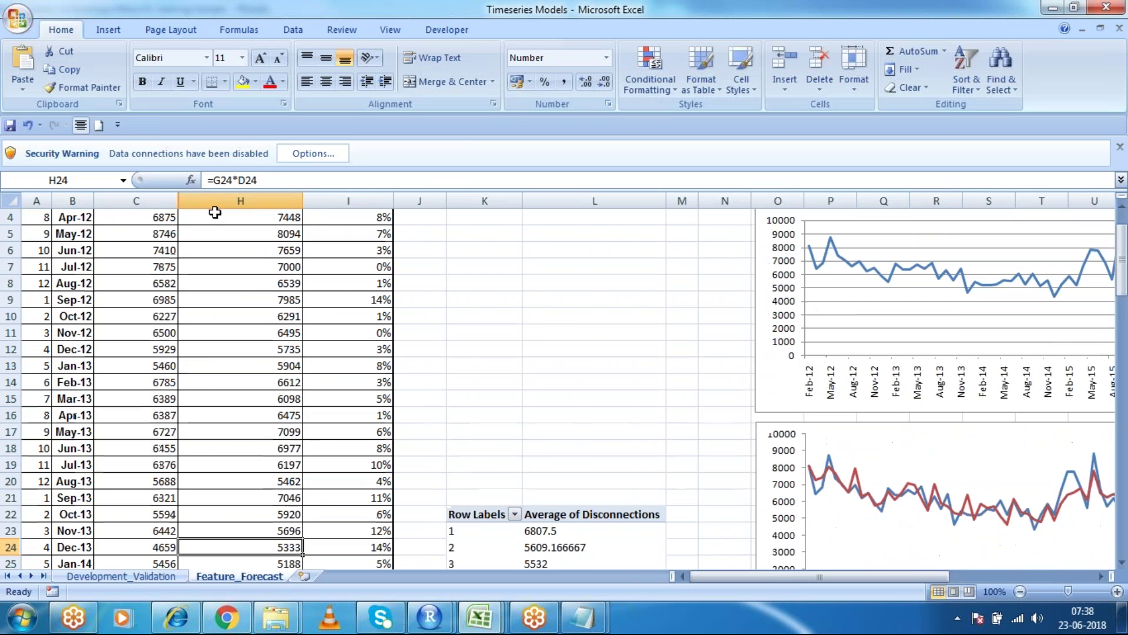
key(Down)
key(Down)
key(Down)
key(Down)
key(Down)
key(Down)
key(Down)
key(Down)
key(Down)
key(Down)
key(Down)
key(Down)
key(Down)
key(Down)
key(Down)
key(Down)
key(Down)
key(Down)
key(Down)
key(Down)
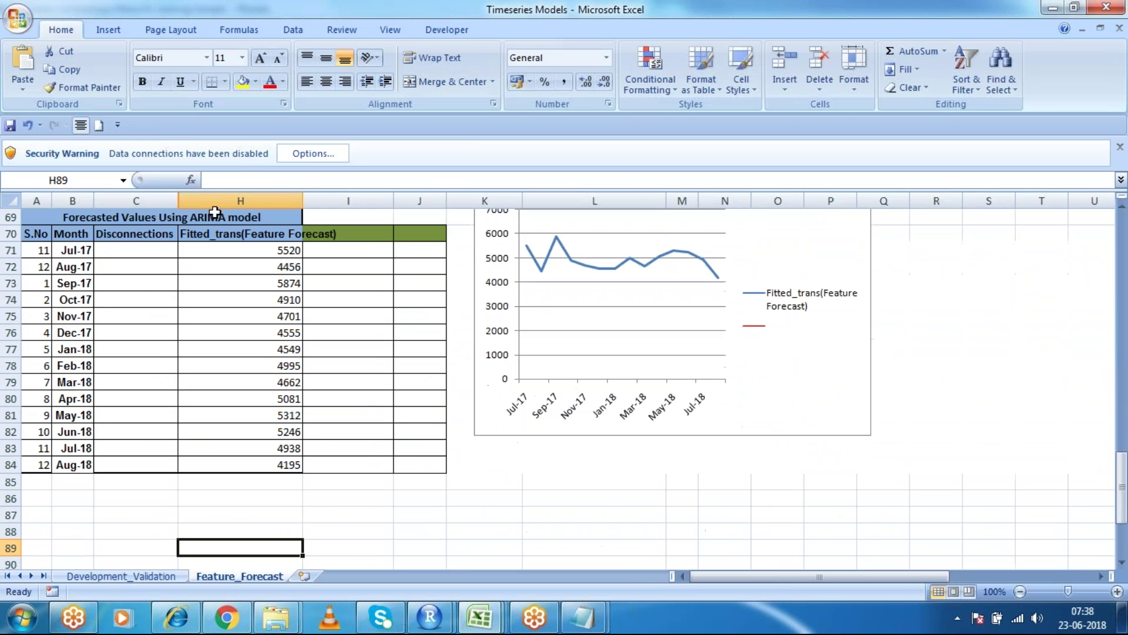
key(Up)
key(Up)
key(Up)
key(Up)
key(Up)
key(Up)
key(Up)
key(Up)
key(Up)
key(Up)
key(Up)
key(Up)
key(Up)
key(Up)
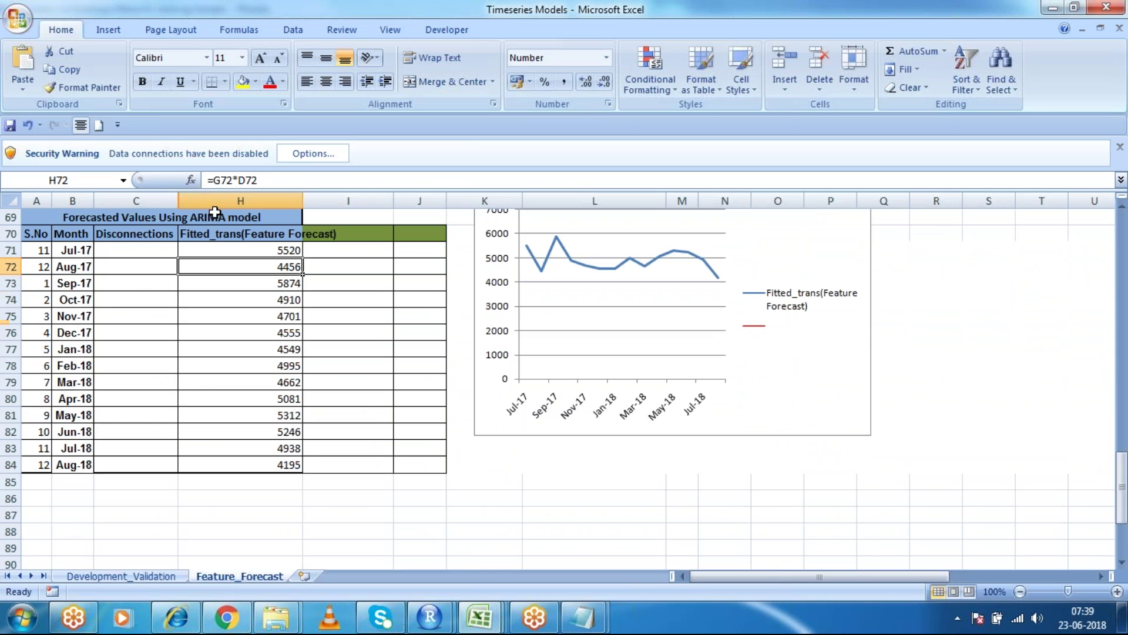
Examine the ARIMA forecast values in H71:H84 alongside their months and the Disconnections column.
key(Up)
key(ctrl+shift+Down)
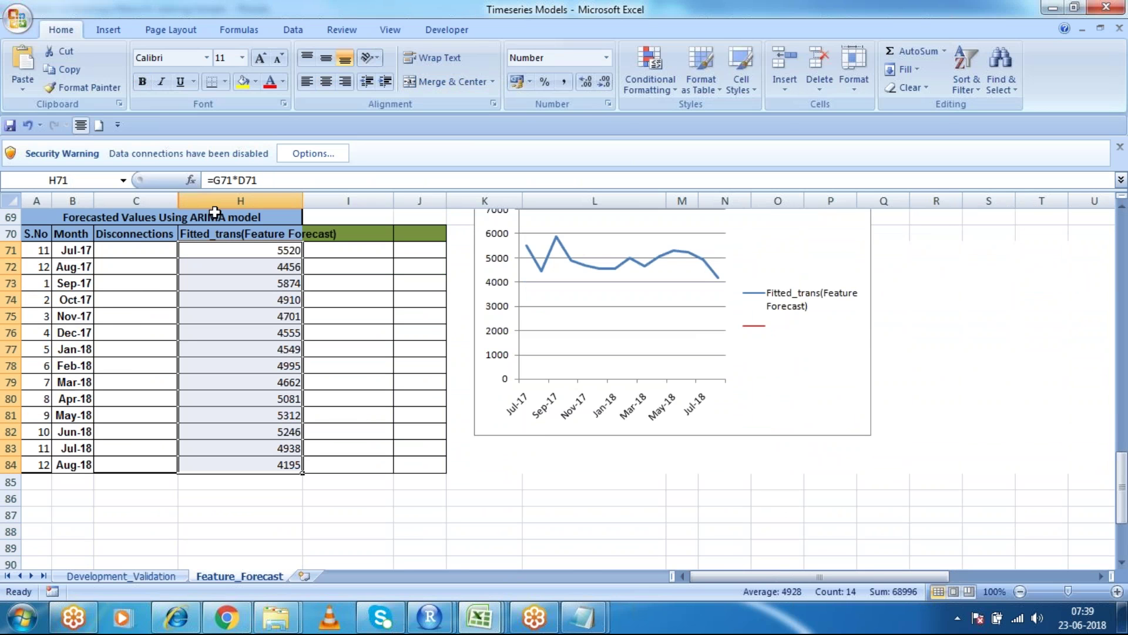
key(ctrl+shift+Up)
key(shift+Down)
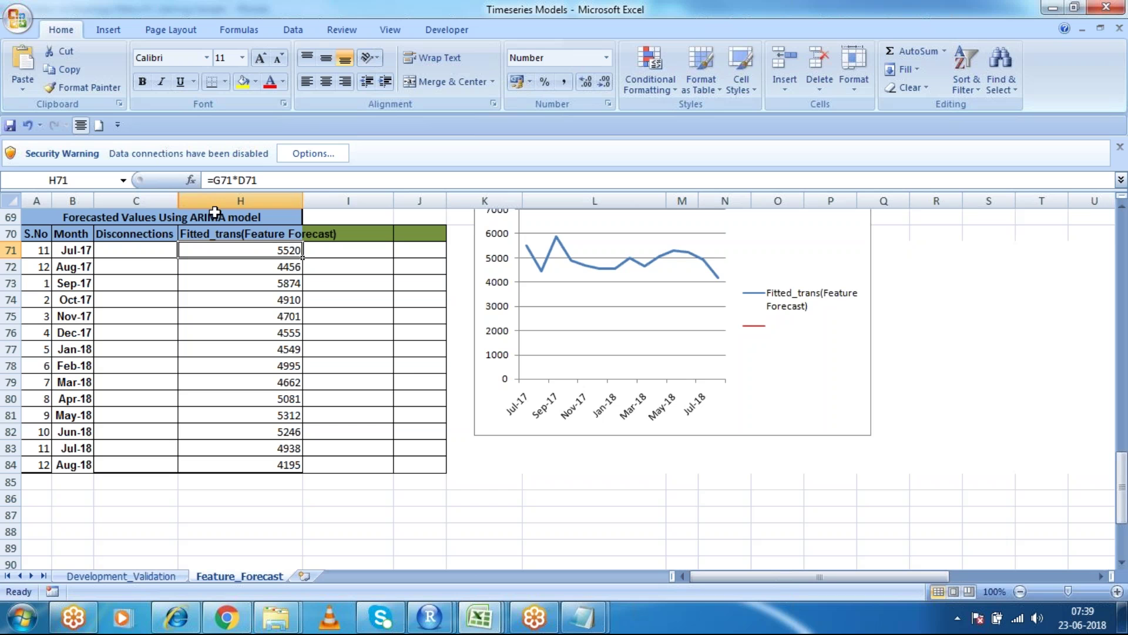
key(Left)
key(Left)
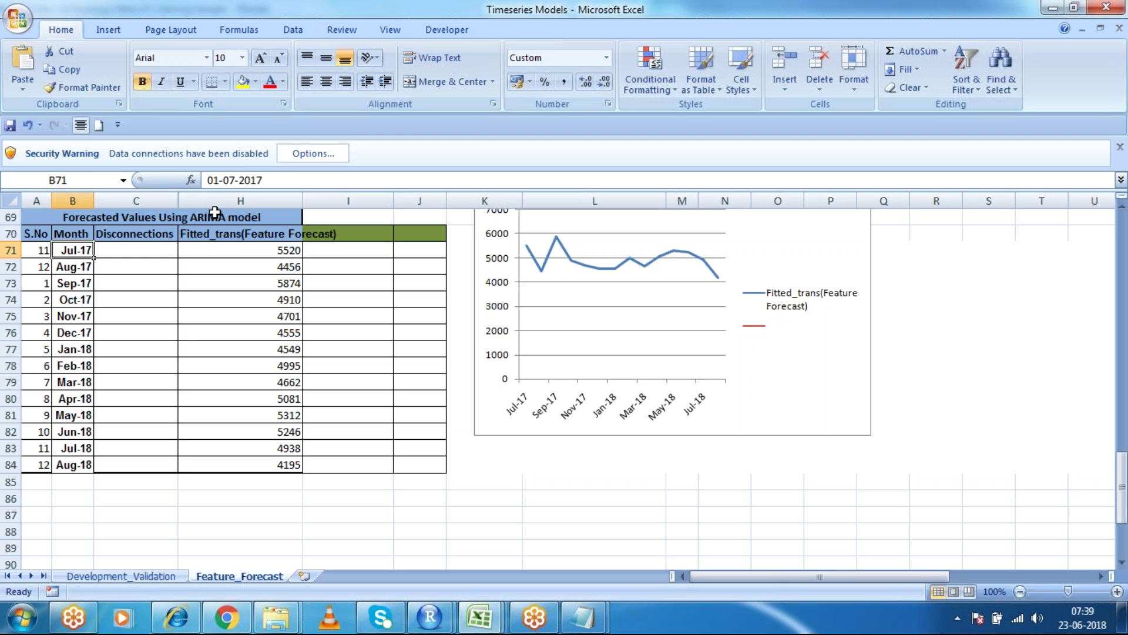
key(Right)
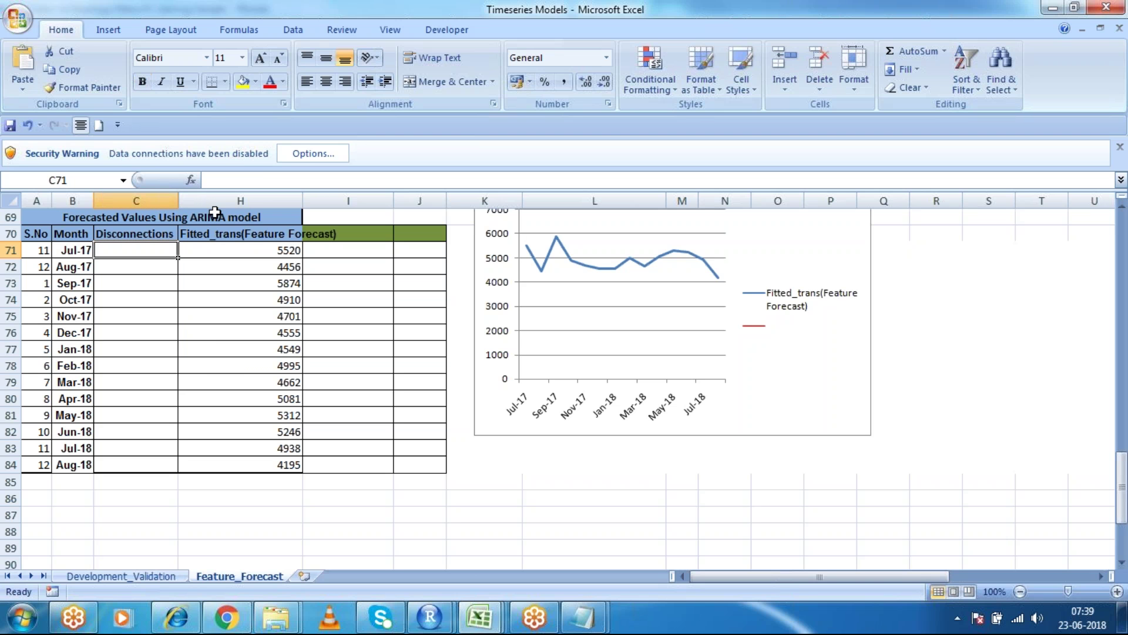
key(Down)
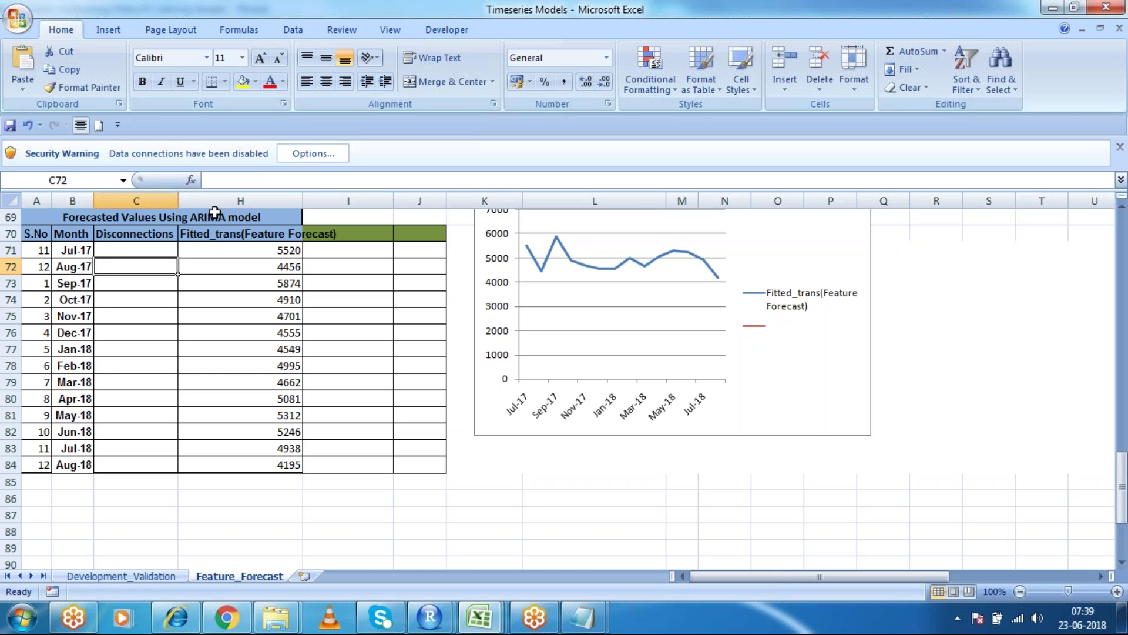
key(Right)
key(Up)
key(Left)
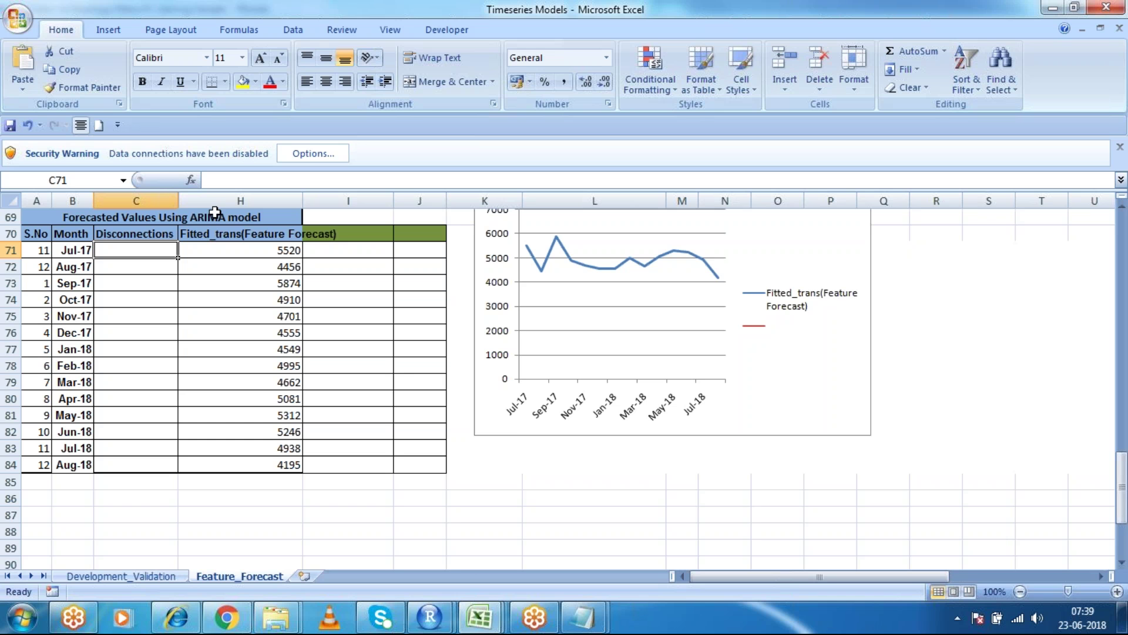
Review the historical Sales values from the forecast table back up to the first rows of the sheet.
key(Up)
key(Up)
key(Up)
key(Up)
key(Up)
key(Up)
key(Up)
key(Up)
key(Up)
key(Up)
key(Up)
key(Up)
key(Up)
key(Up)
key(Up)
key(Up)
key(Up)
key(Up)
key(Up)
key(Up)
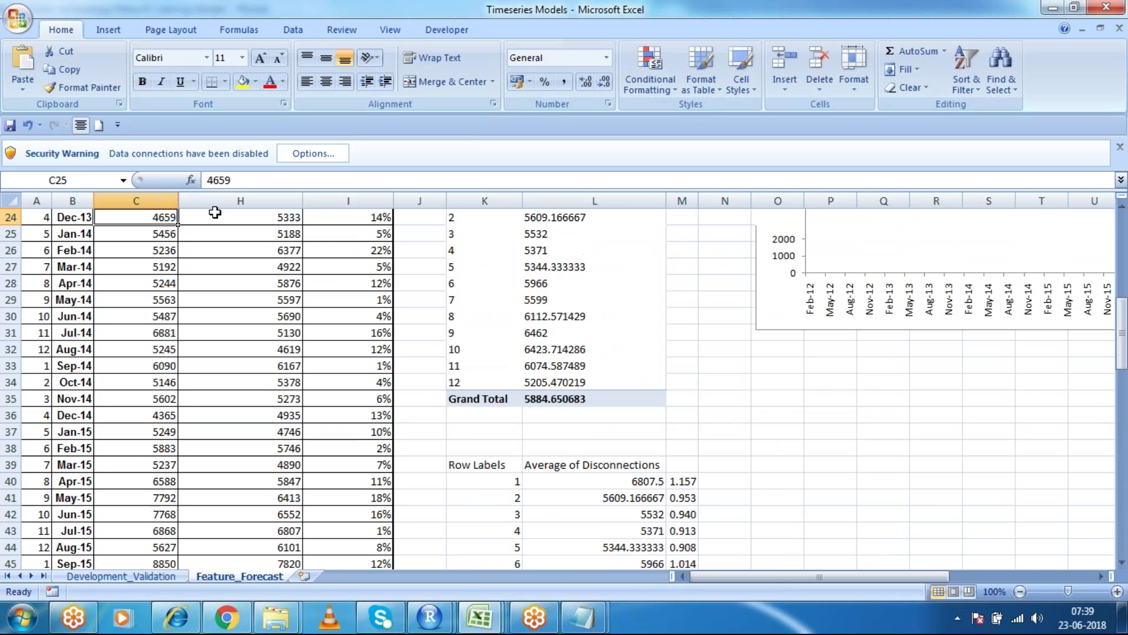
key(Up)
key(Up)
key(Up)
key(Up)
key(Up)
key(Up)
key(Up)
key(Up)
key(Up)
key(Up)
key(Up)
key(Down)
key(Down)
key(Down)
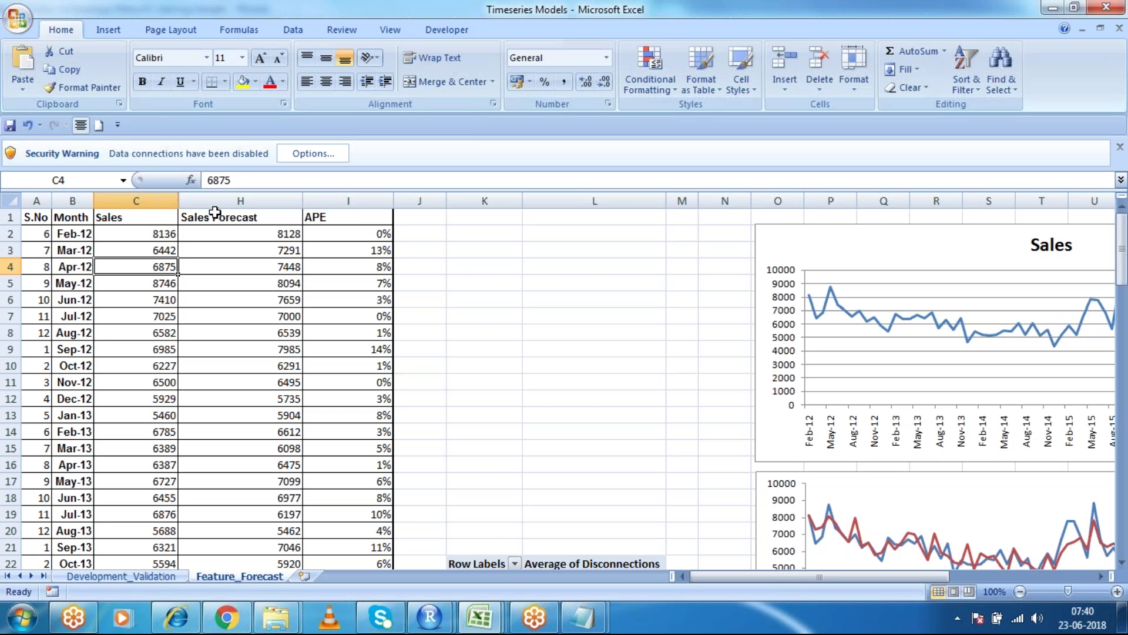
Compare the Sales and Sales Forecast columns, and examine the APE formula for Sep-12 in I9.
key(Right)
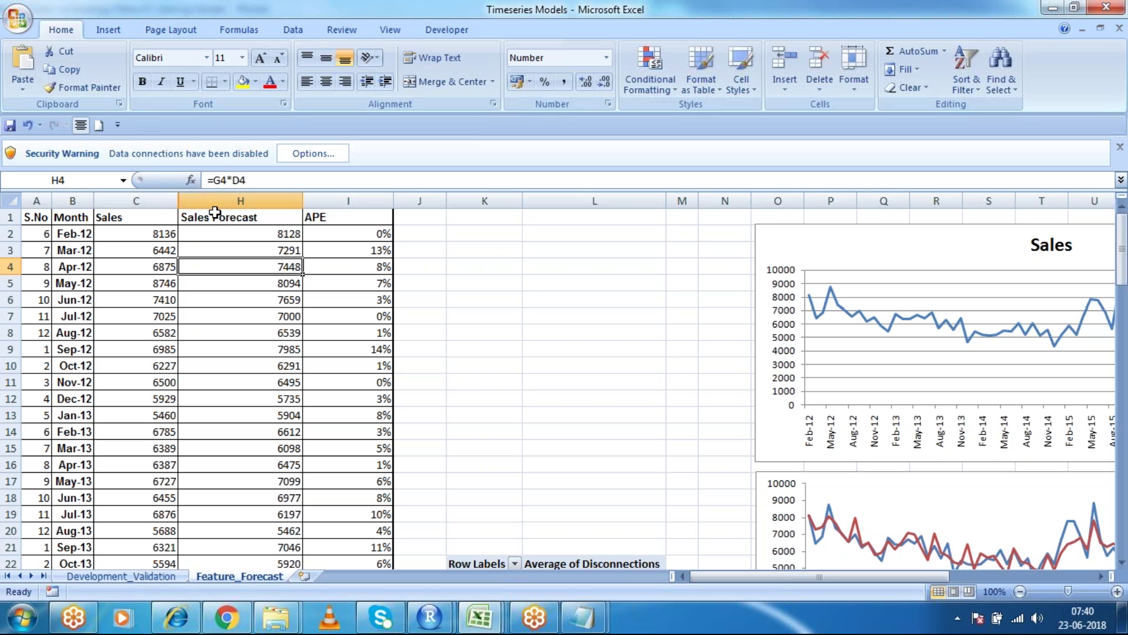
click(127, 201)
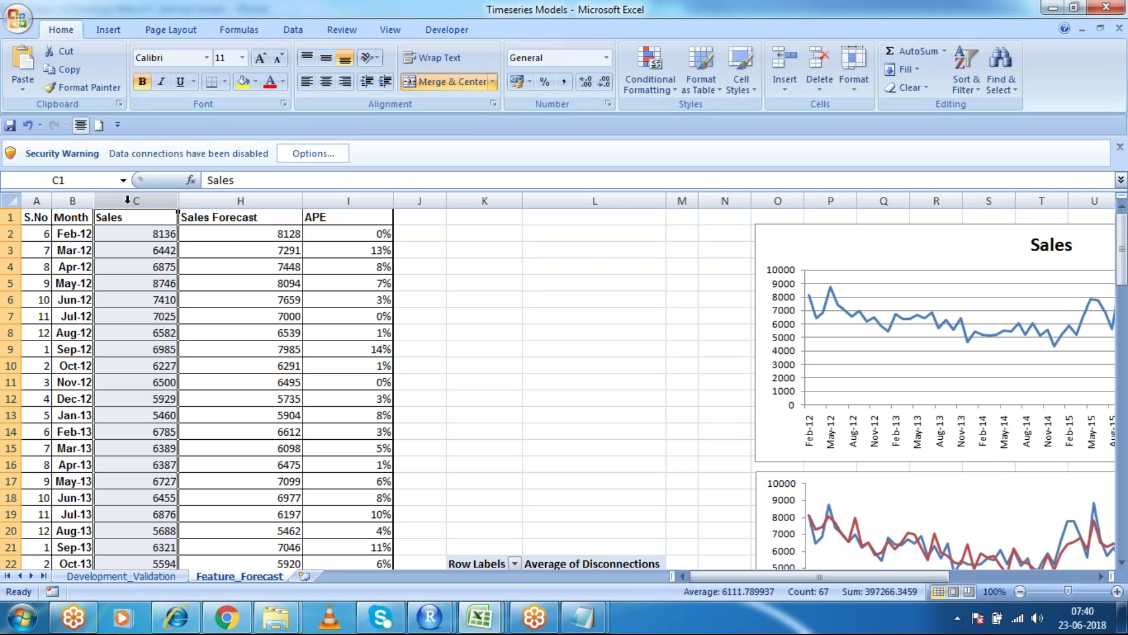
click(230, 200)
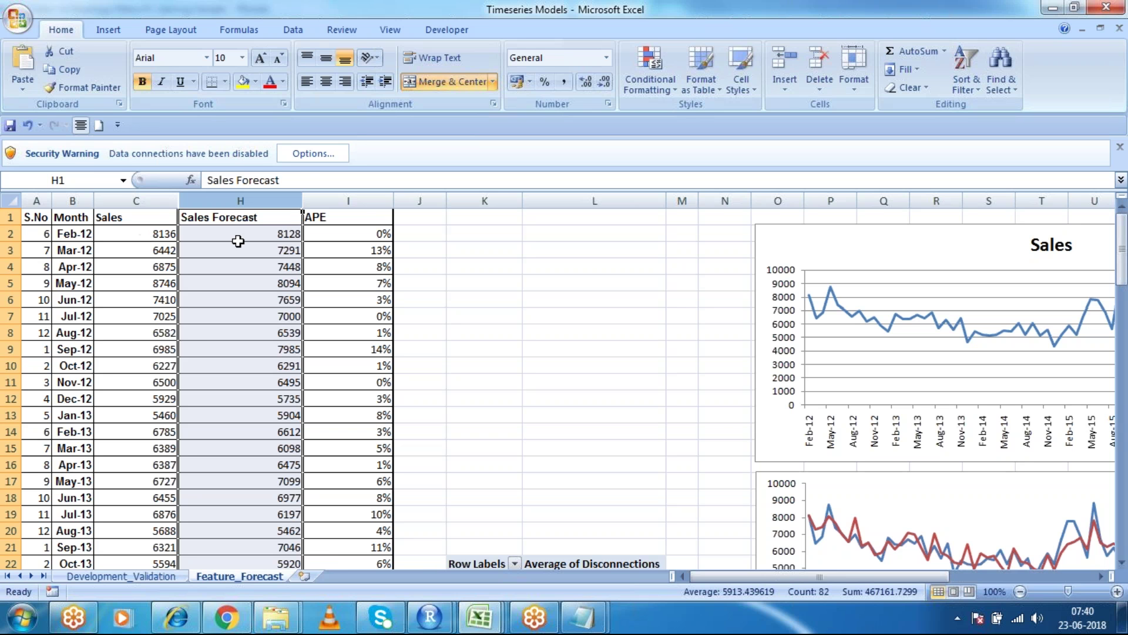
click(360, 348)
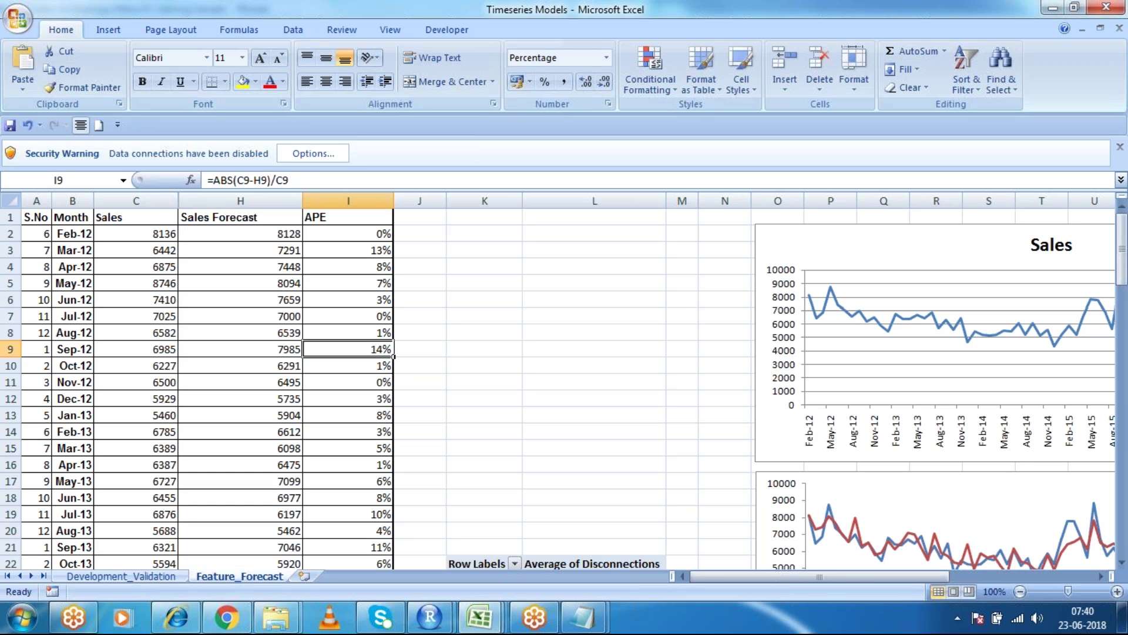
Review the APE column down to the MAPE row and examine the averaging formula in I67.
key(Down)
key(Down)
key(Down)
key(Down)
key(Down)
key(Down)
key(Down)
key(Down)
key(Down)
key(Down)
key(Down)
key(Down)
key(Down)
key(Down)
key(Down)
key(Down)
key(Down)
key(Down)
key(Down)
key(Down)
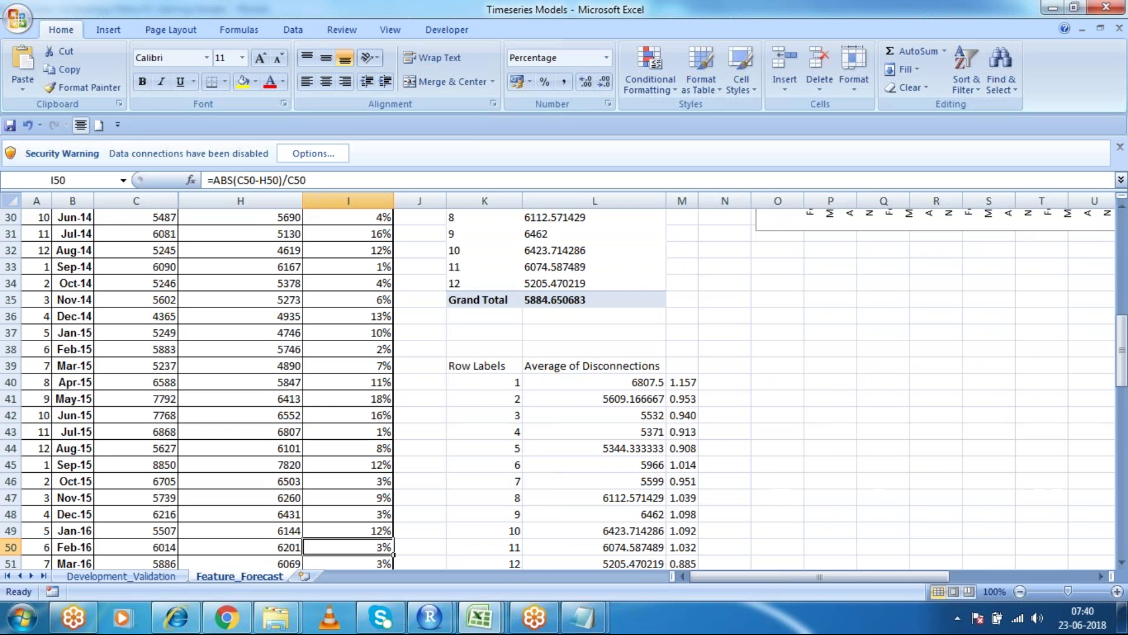
key(Down)
key(Down)
key(Down)
key(Down)
key(Down)
key(Down)
key(Up)
key(Up)
key(Up)
key(Up)
key(Up)
key(Up)
key(Up)
key(Up)
key(Up)
key(Up)
key(Up)
key(Up)
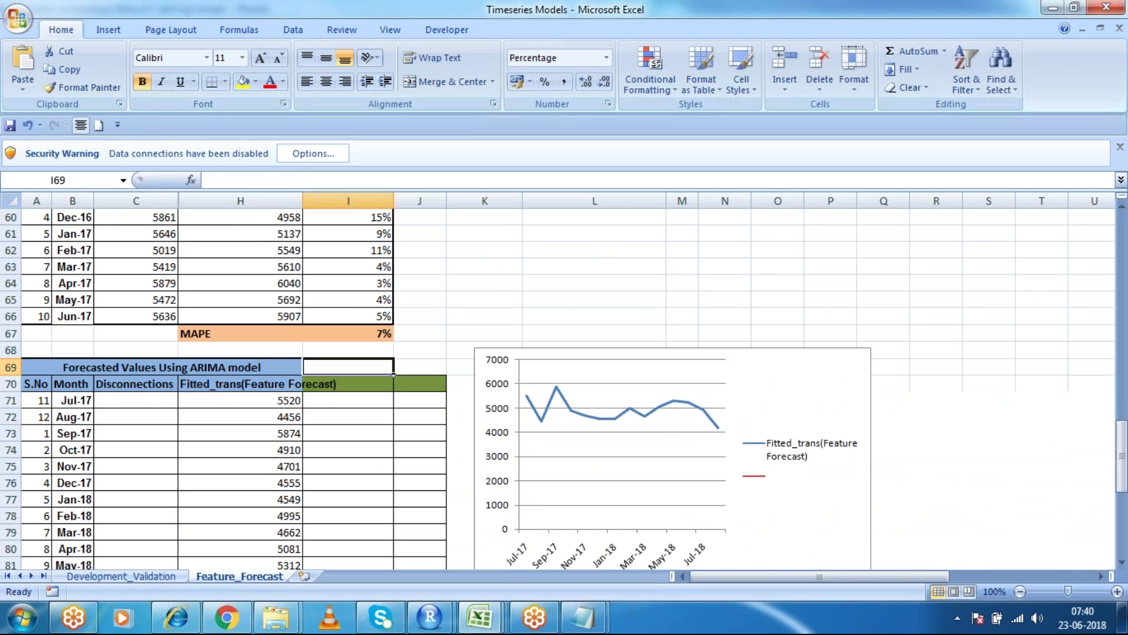
key(Up)
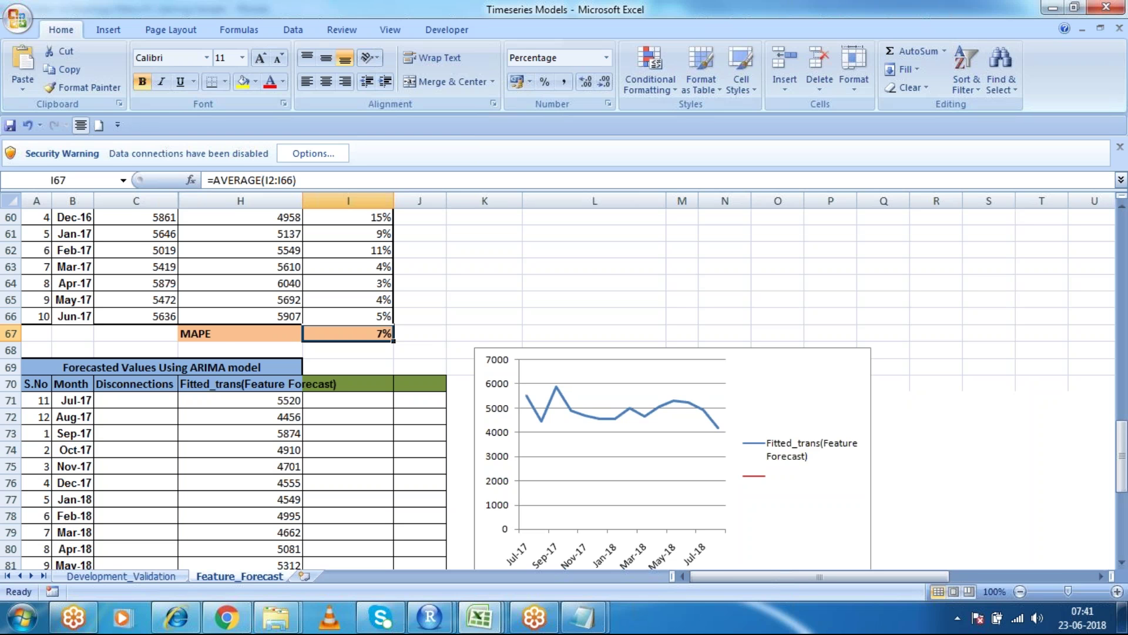
Look through the ARIMA forecast table down to Aug-18, examining the Jun-18 forecast formula in H82.
key(Down)
key(Down)
key(Down)
key(Down)
key(Down)
key(Down)
key(Down)
key(Down)
key(Down)
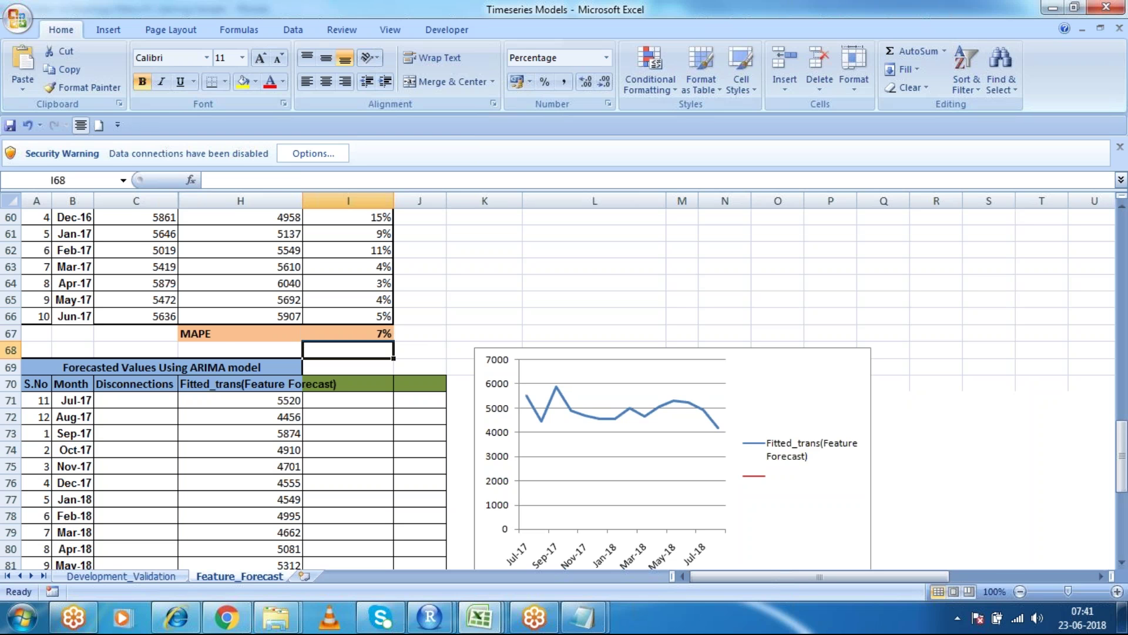
key(Down)
key(Down)
key(Down)
key(Down)
key(Down)
key(Down)
key(Left)
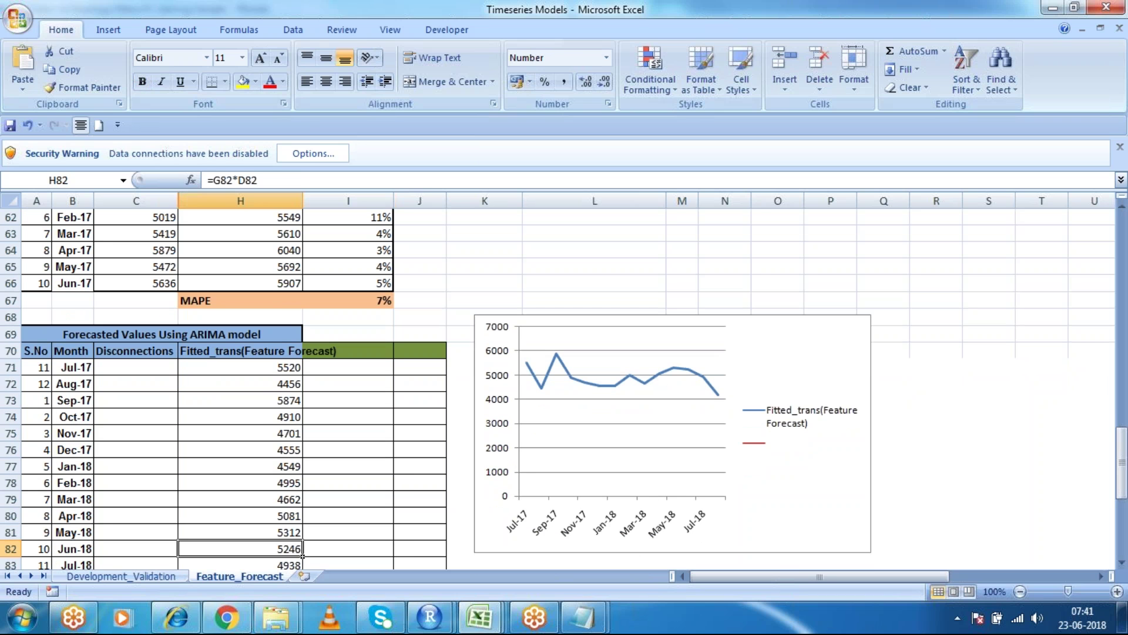
key(Left)
key(Right)
key(Right)
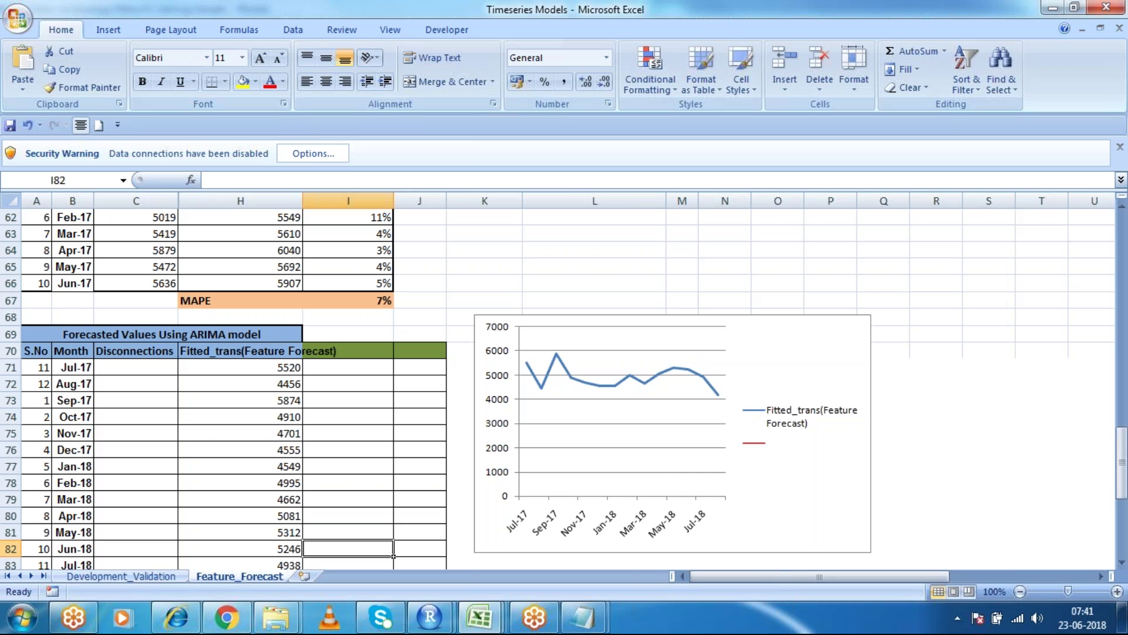
key(Down)
key(Down)
key(Down)
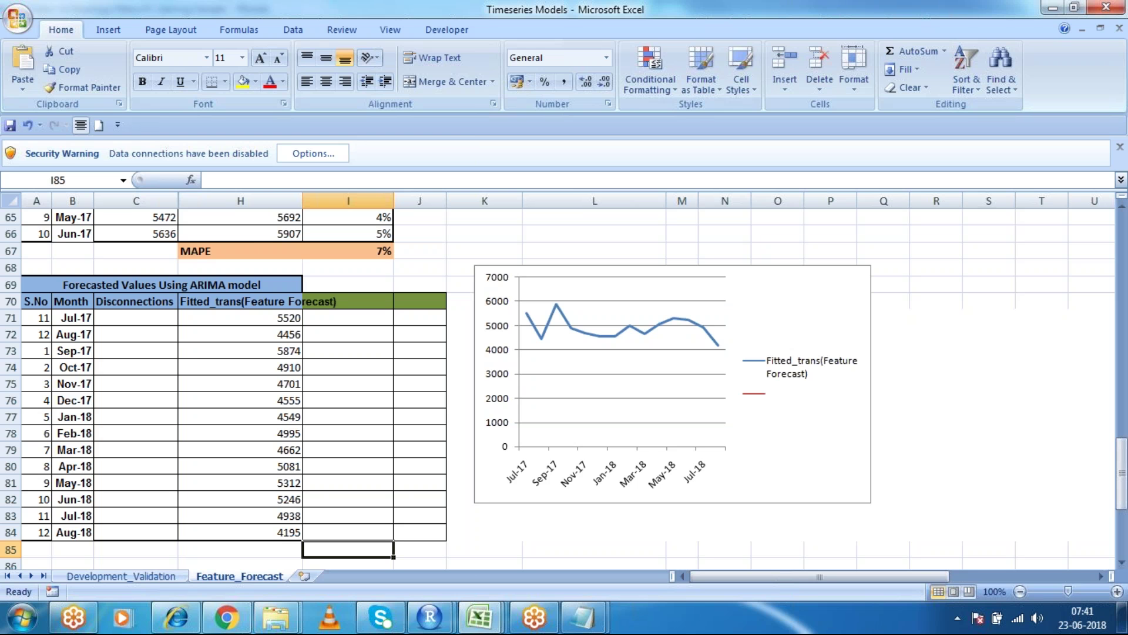
Switch to the untitled Notepad notes and go back up to the Role of a Datascientist section.
click(585, 625)
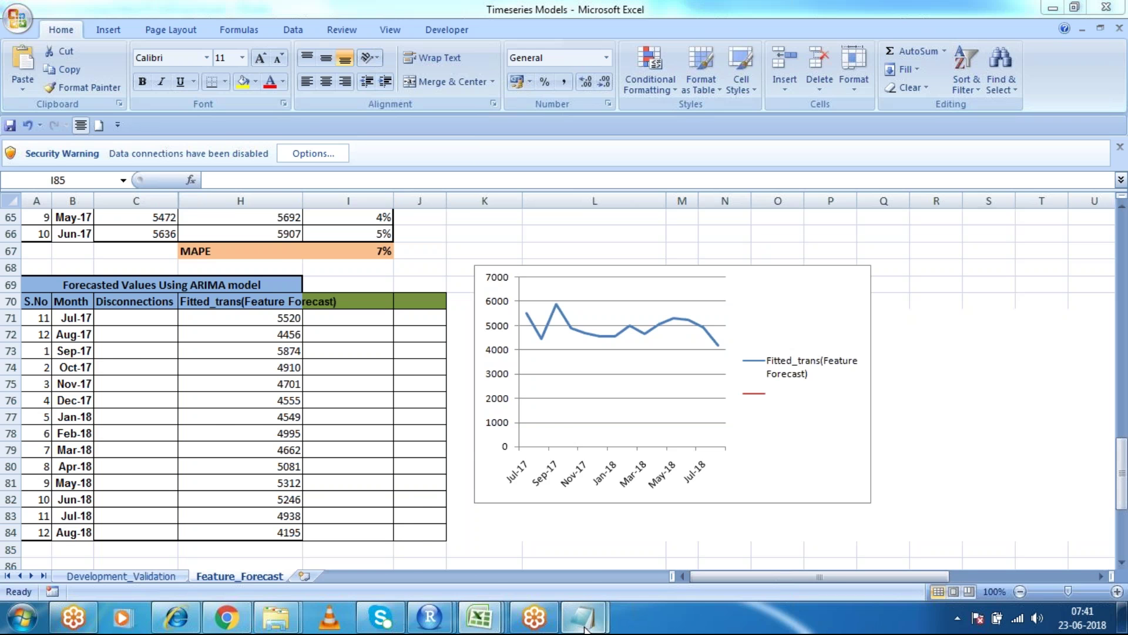
click(466, 559)
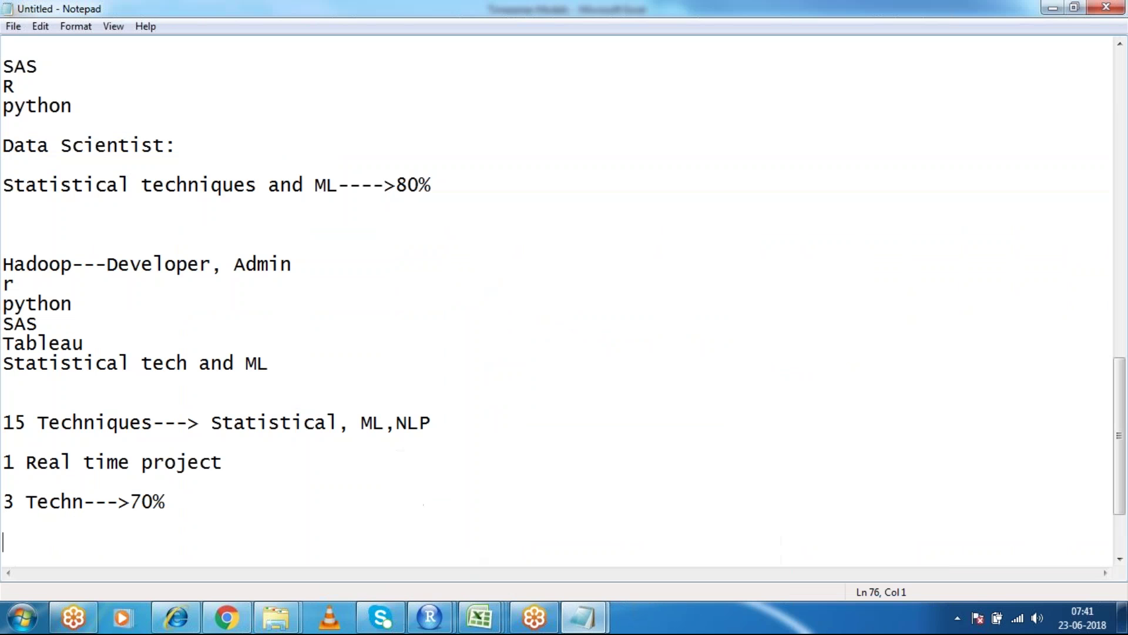
click(300, 357)
key(Up)
key(Home)
key(Up)
key(Up)
key(Up)
key(Up)
key(Up)
key(Up)
key(Up)
key(Up)
key(Up)
key(Up)
key(Up)
key(Up)
key(Up)
key(Up)
key(Up)
key(Up)
key(Up)
key(Up)
key(Up)
key(Up)
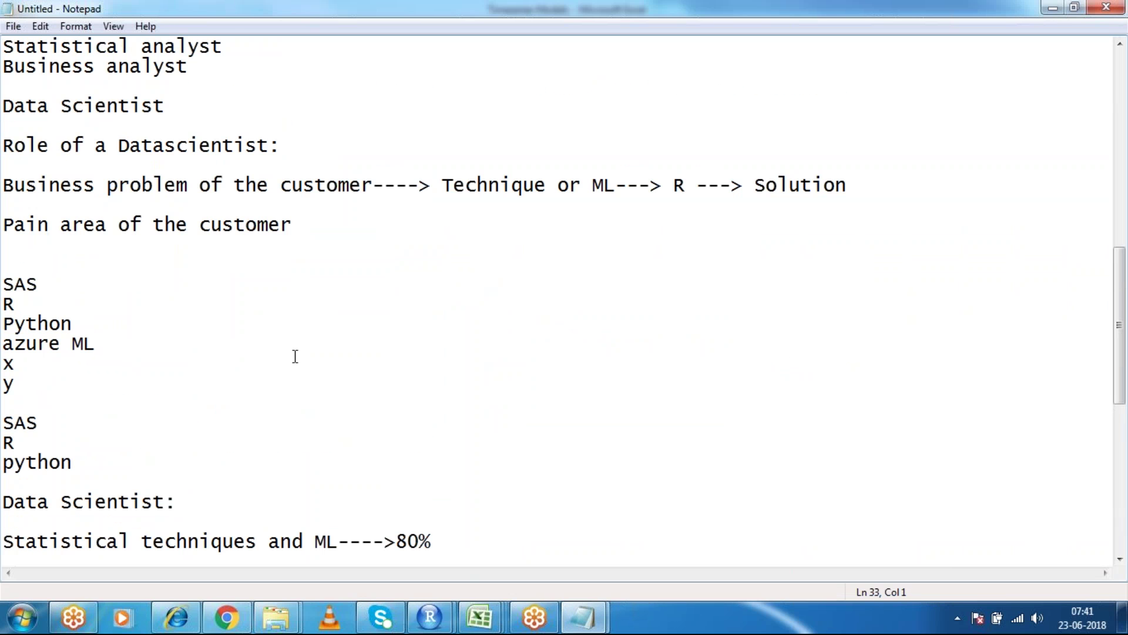
Highlight "Business problem of the customer" and "Technique or ML" in turn in the data scientist role line.
drag(374, 187, 360, 186)
drag(276, 178, 7, 187)
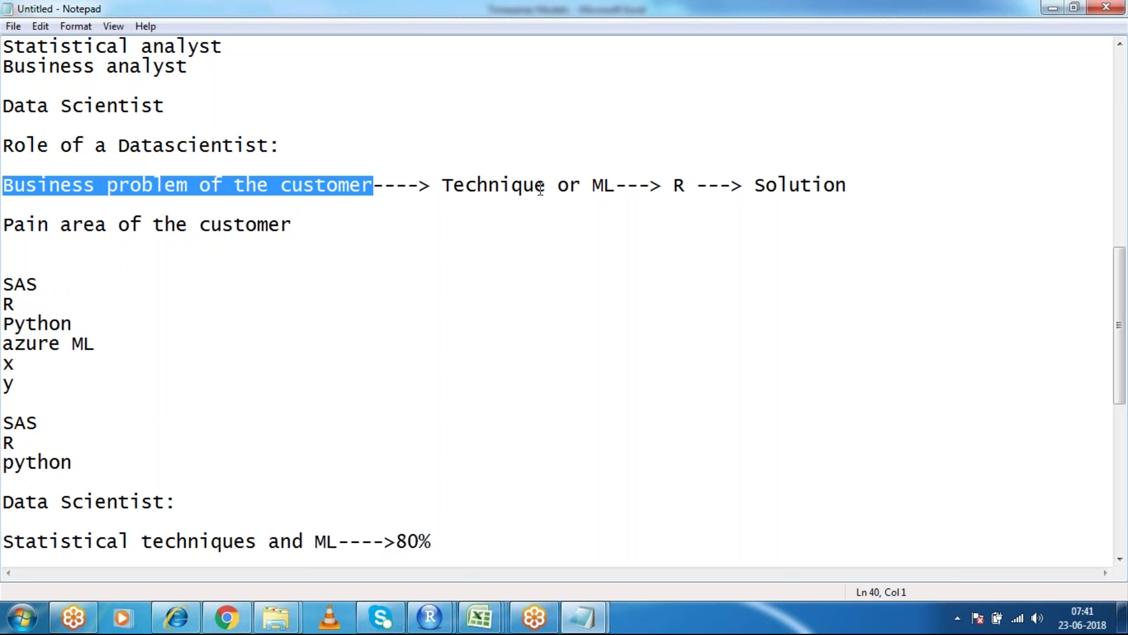
drag(615, 187, 486, 187)
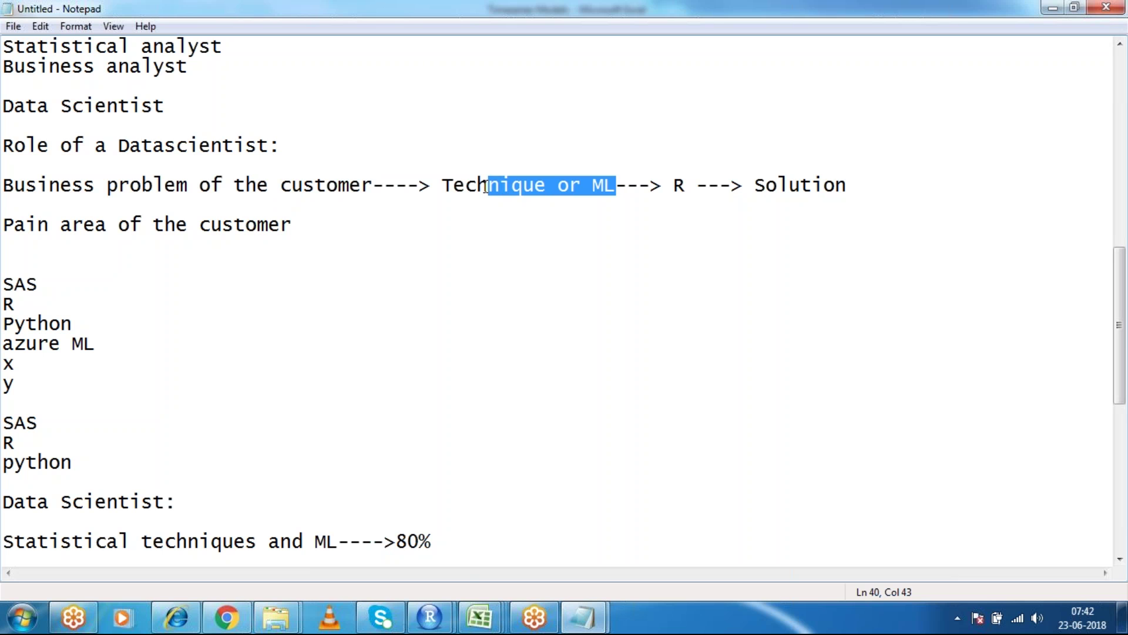
drag(486, 187, 447, 187)
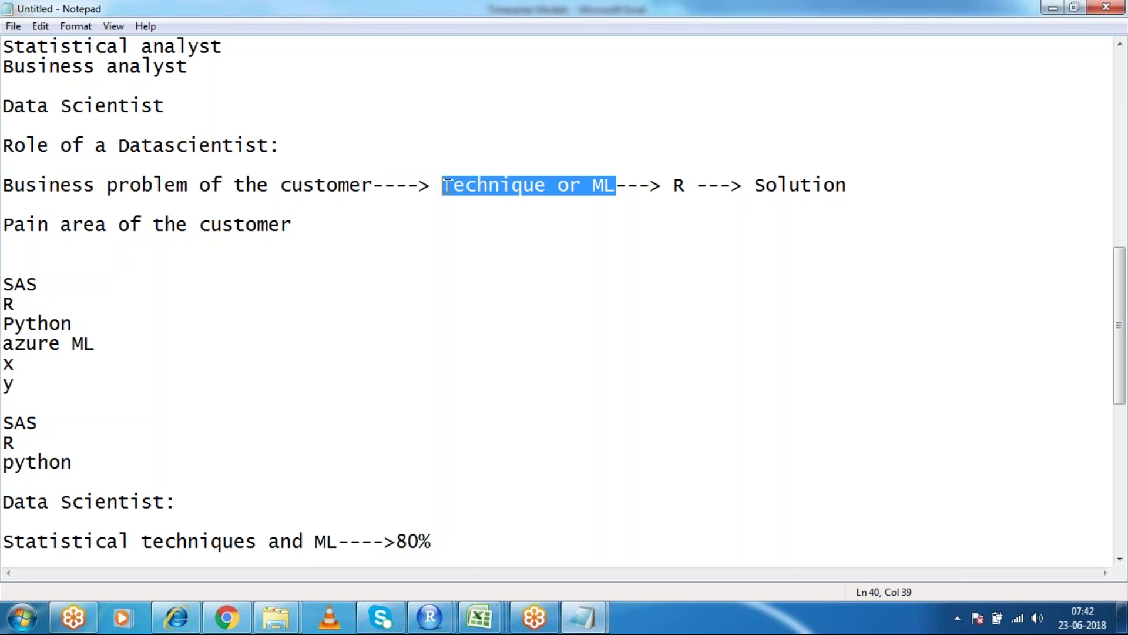